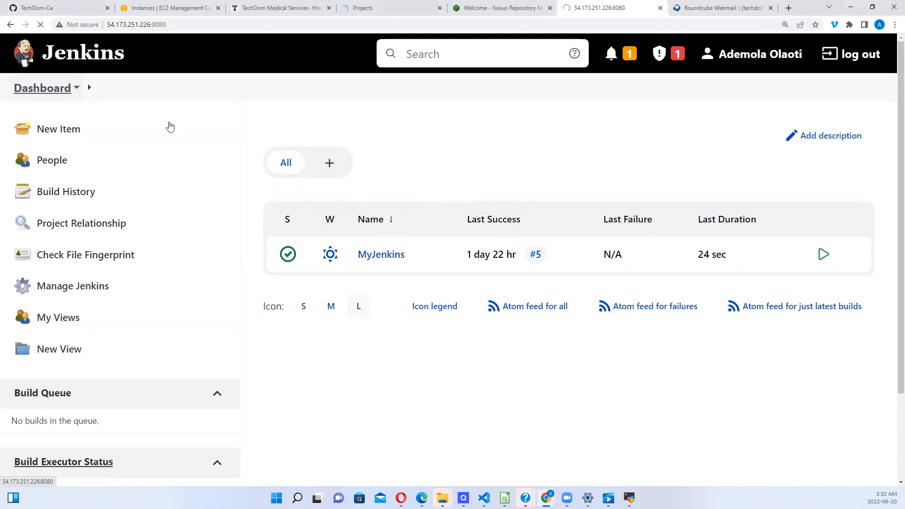
Step: Go through Manage Jenkins to the Configure System page (home /var/lib/jenkins, 2 executors)
mouse_move(316, 254)
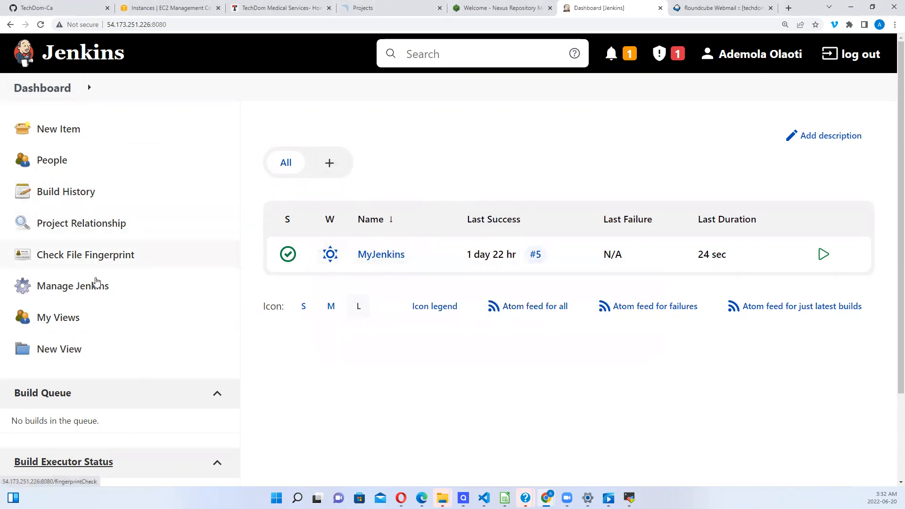
left_click(92, 288)
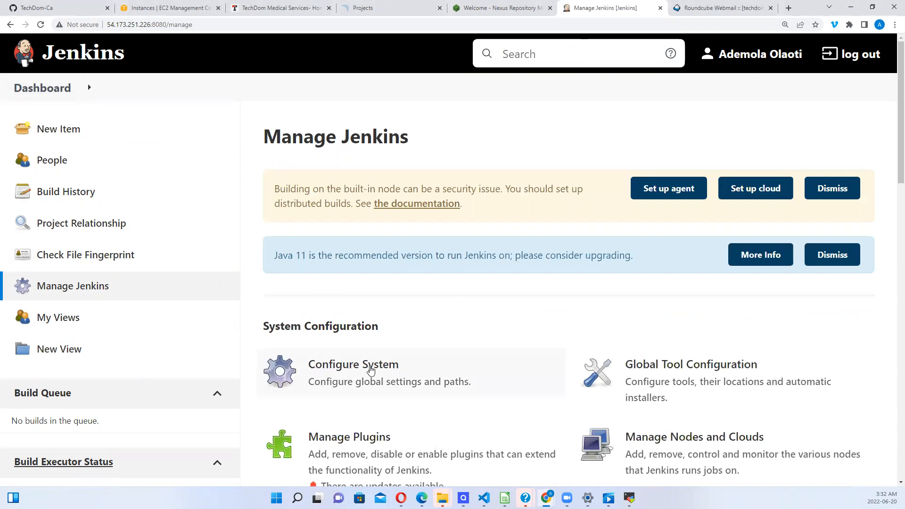
left_click(372, 370)
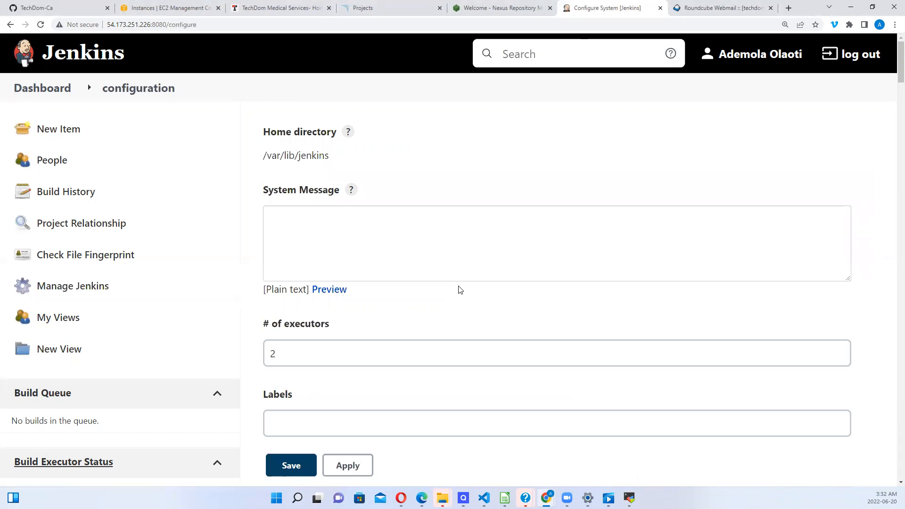
Step: Scroll down to E-mail Notification and put the cursor in the empty SMTP server field
left_click_drag(893, 78, 892, 333)
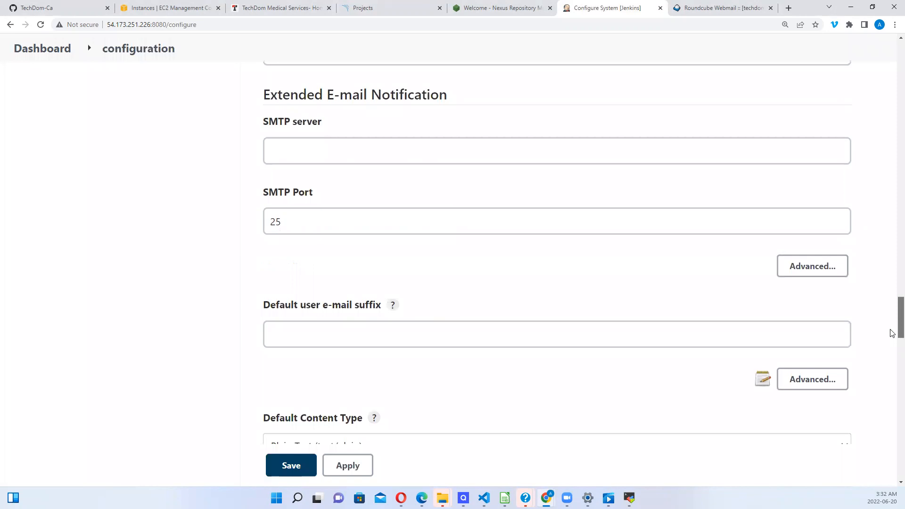
left_click_drag(893, 333, 892, 491)
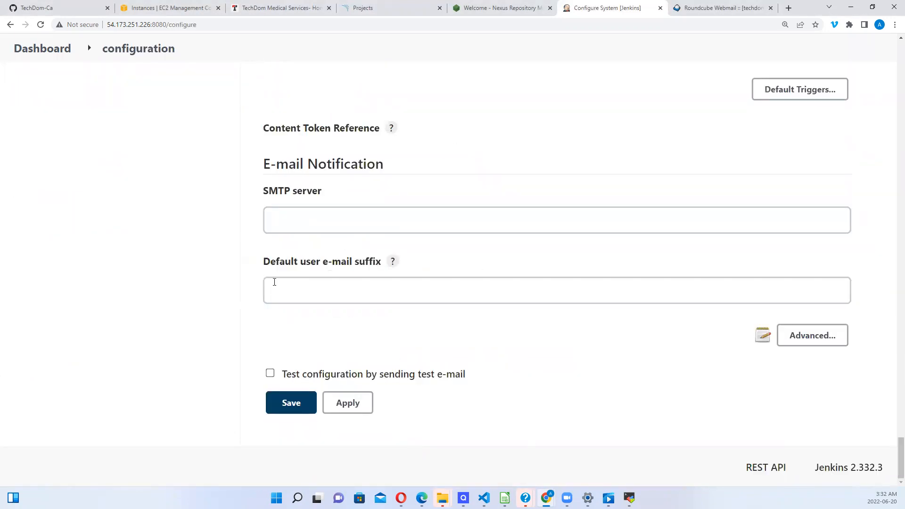
left_click(281, 224)
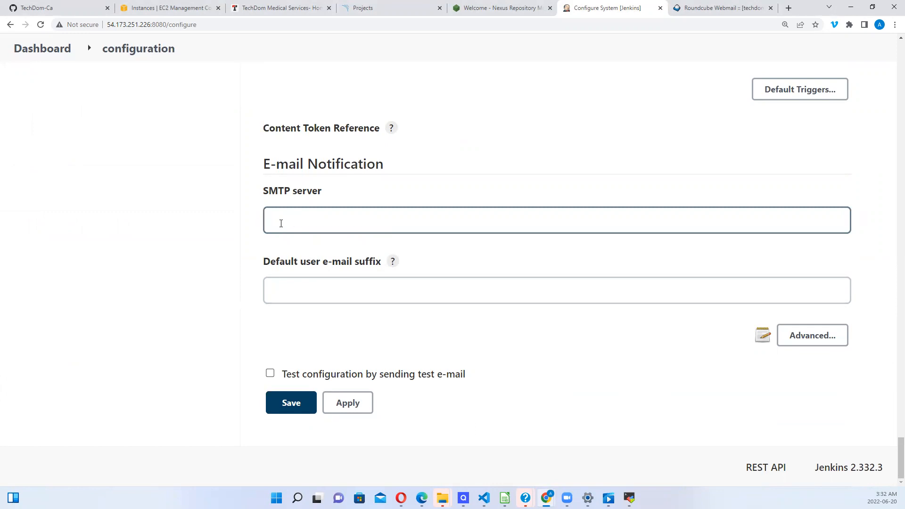
left_click(281, 223)
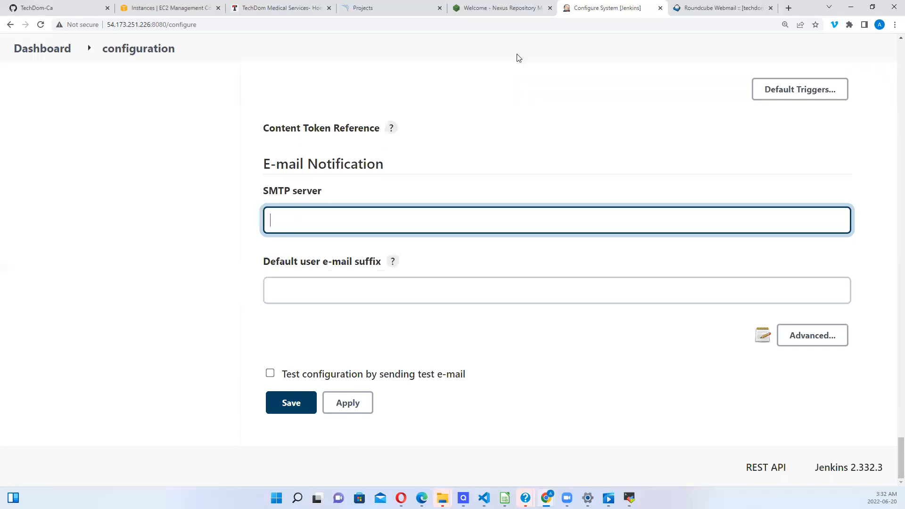
Step: Switch to the Roundcube client configuration email and look over its server details
left_click(700, 13)
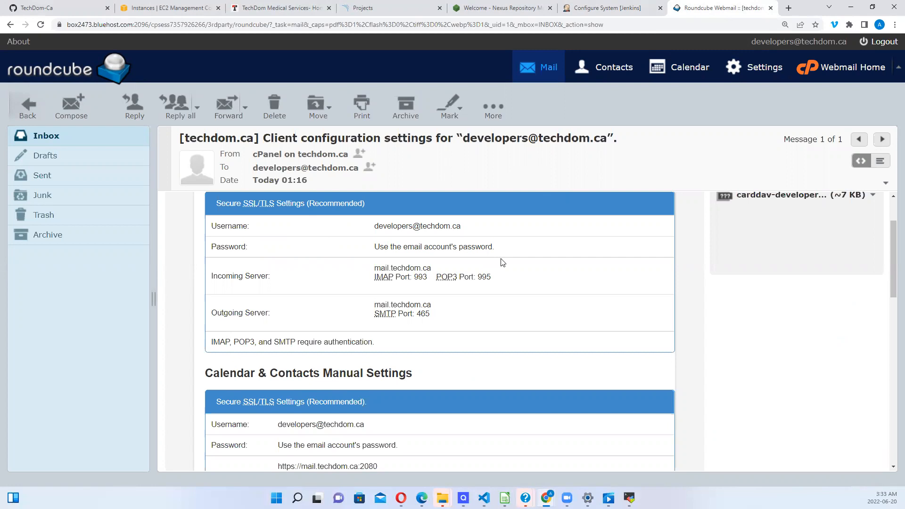
scroll(503, 262, "down", 2)
scroll(503, 263, "up", 1)
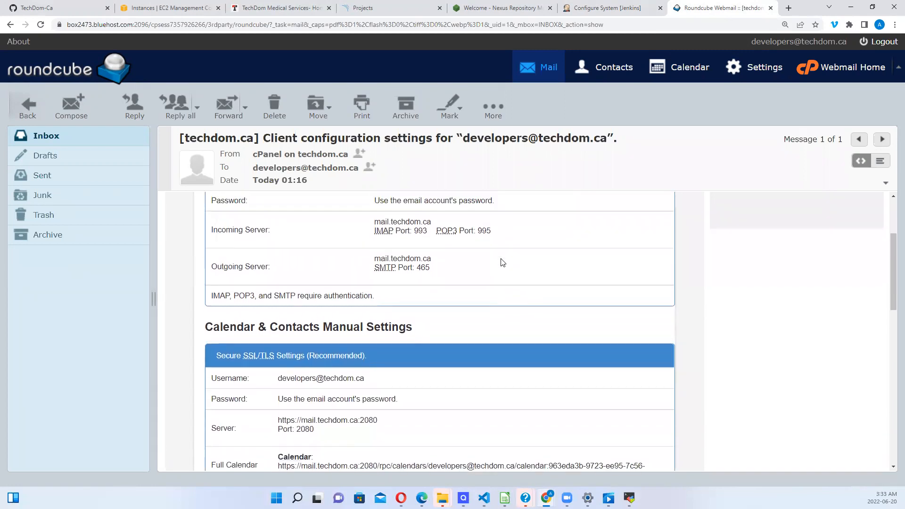
scroll(503, 262, "down", 1)
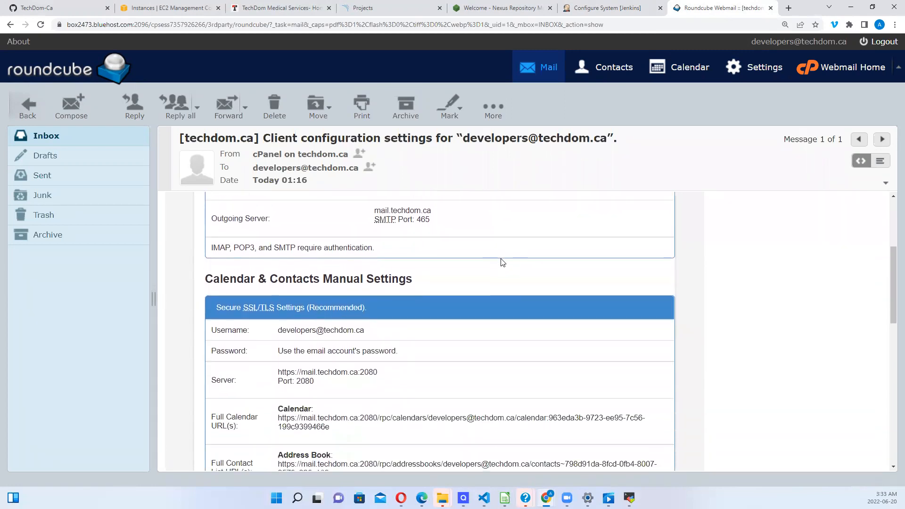
scroll(503, 262, "up", 2)
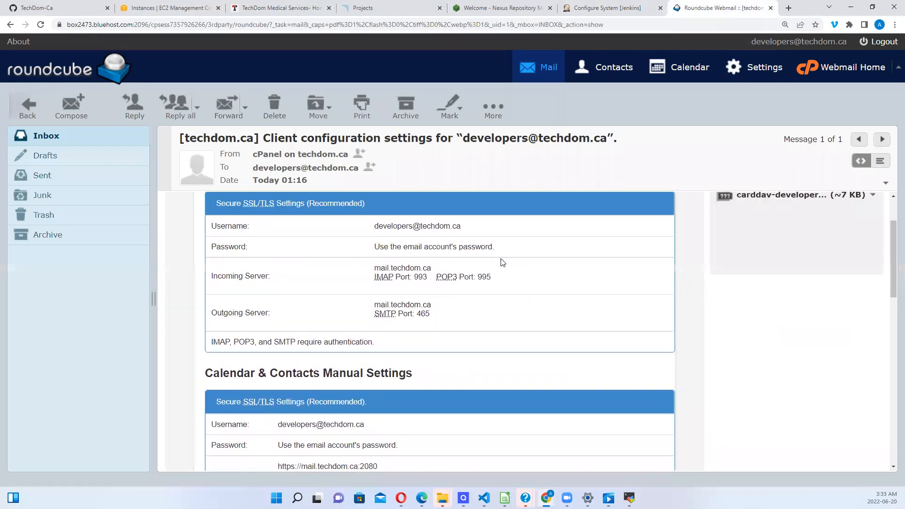
scroll(503, 262, "down", 1)
scroll(503, 262, "down", 1)
scroll(503, 262, "up", 1)
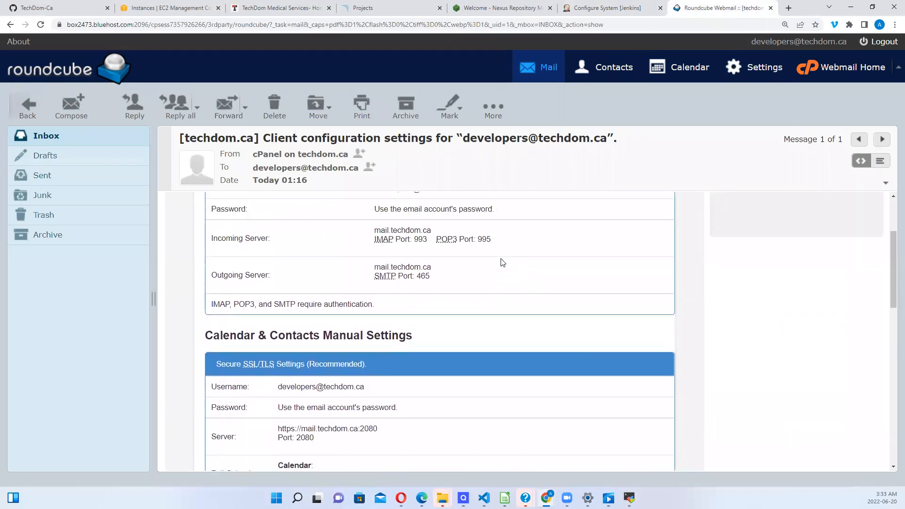
Step: Copy the outgoing server name mail.techdom.ca and return to the Jenkins configuration
left_click_drag(221, 269, 437, 279)
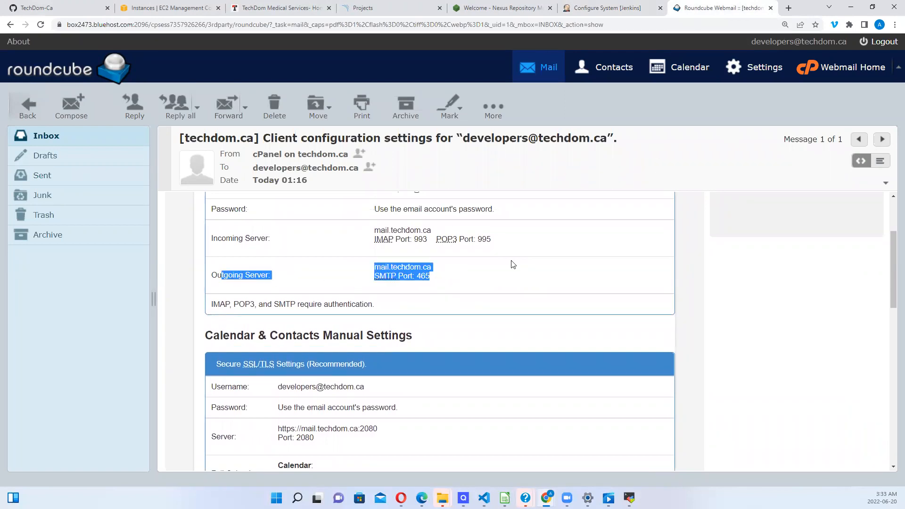
mouse_move(374, 268)
left_mouse_down()
mouse_move(432, 268)
mouse_move(376, 267)
left_mouse_up()
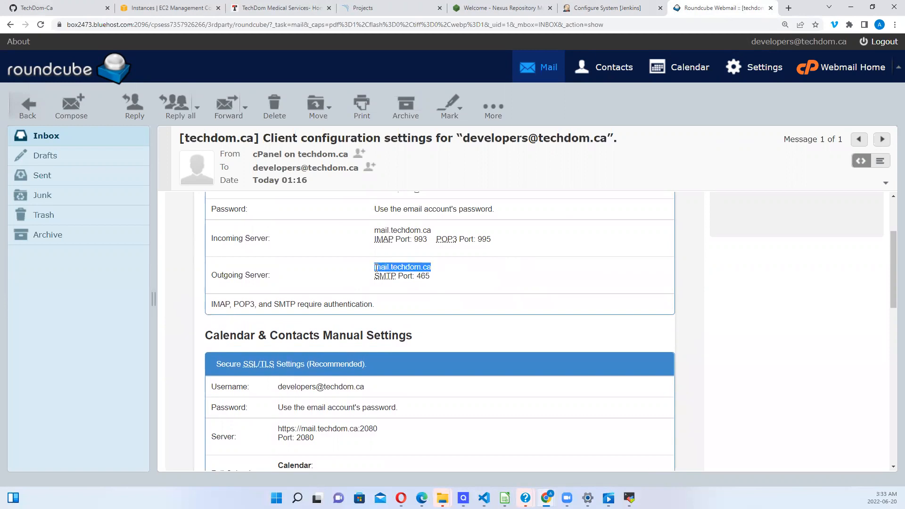
right_click(396, 267)
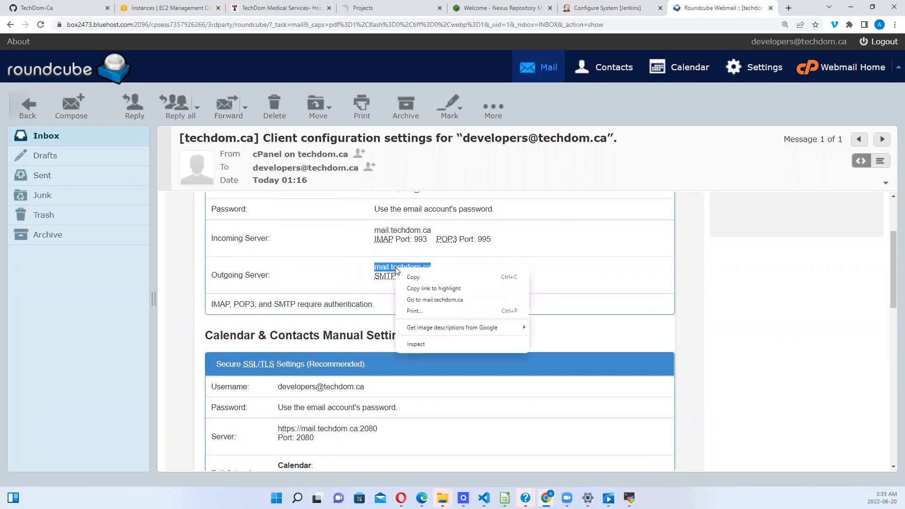
left_click(420, 278)
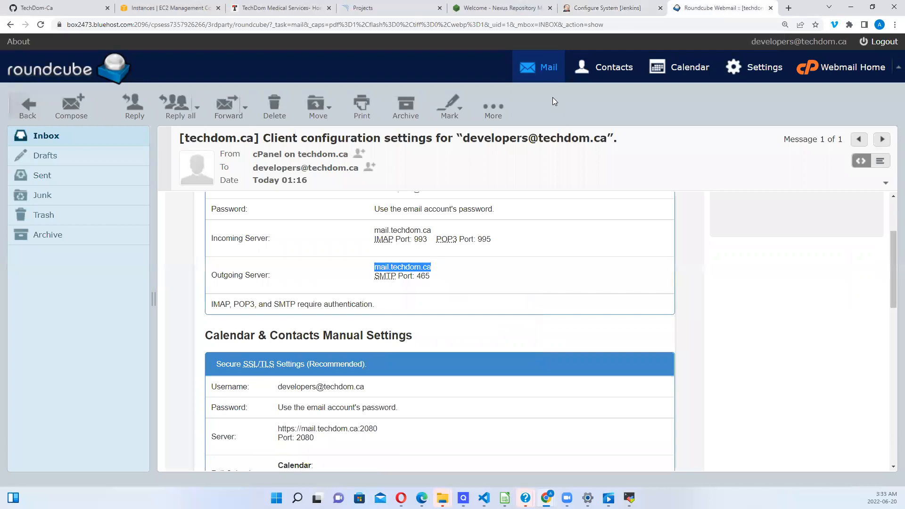
left_click(607, 12)
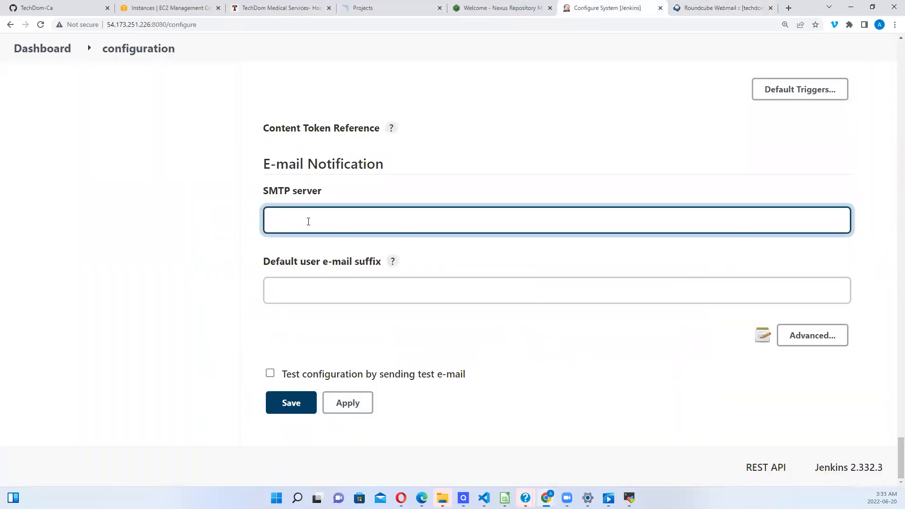
Step: Paste mail.techdom.ca as the SMTP server and turn on SMTP authentication under Advanced
key("ctrl+v")
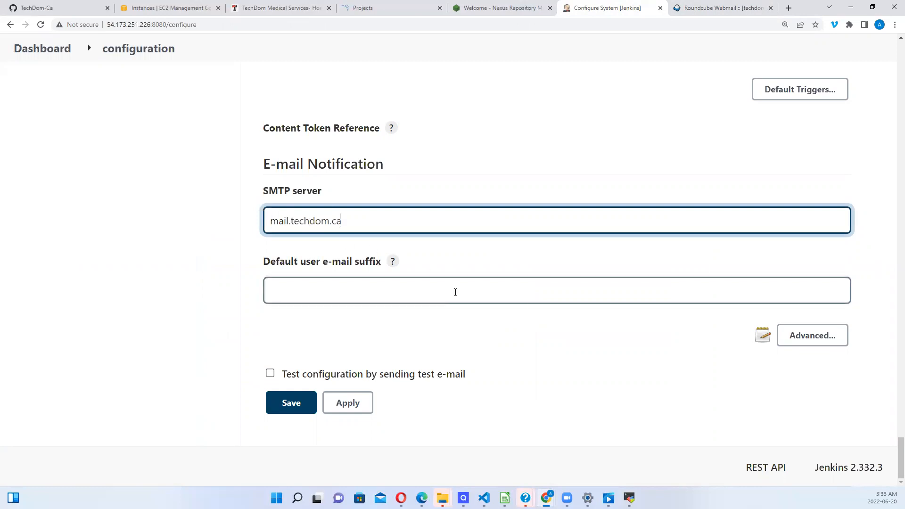
left_click(809, 336)
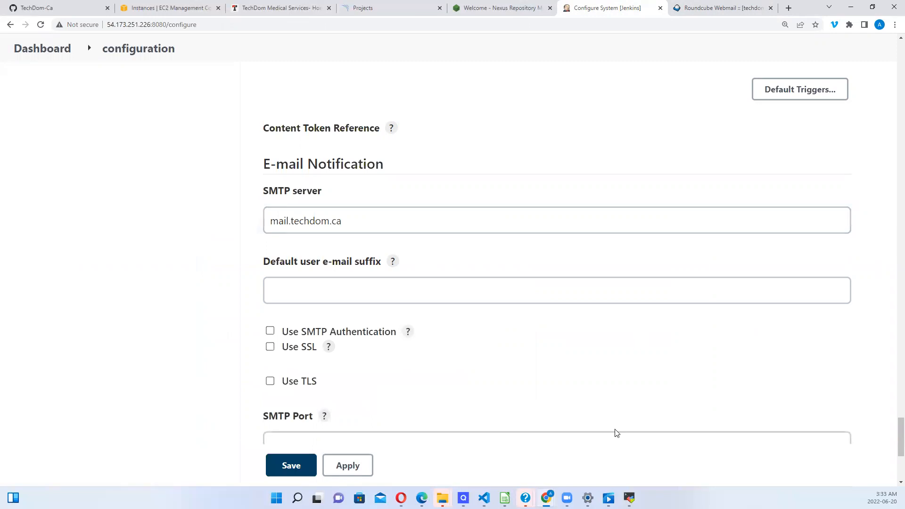
left_click(270, 332)
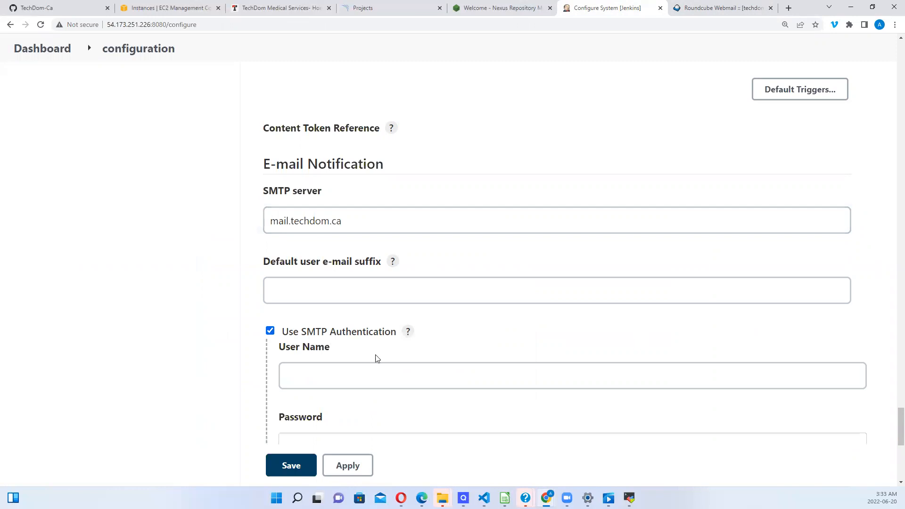
Step: Enter the alerts account's SMTP user name and password, and enable SSL
left_click(308, 380)
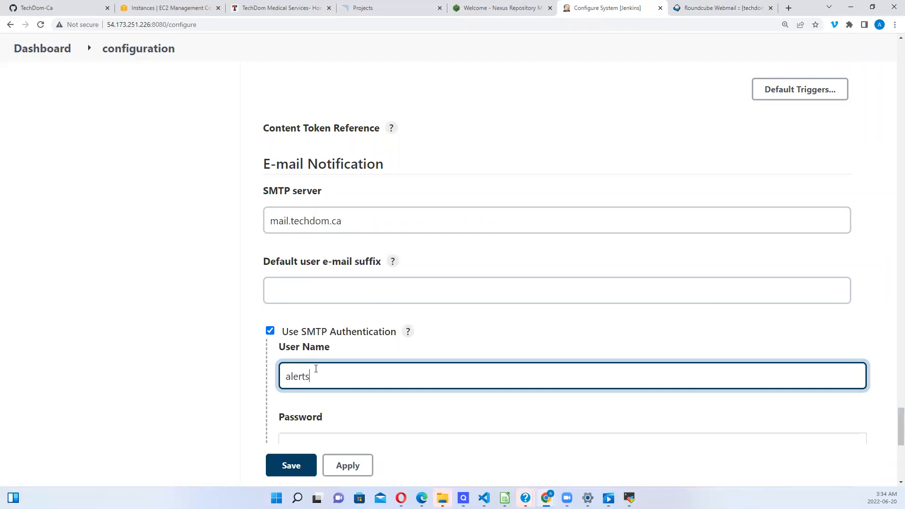
type("@techdom.ca")
left_click(315, 438)
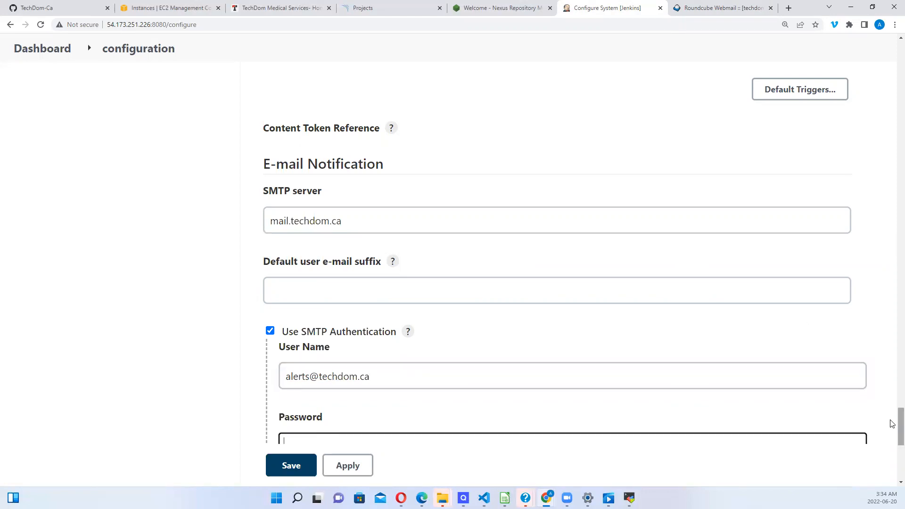
scroll(891, 427, "down", 3)
type("••••")
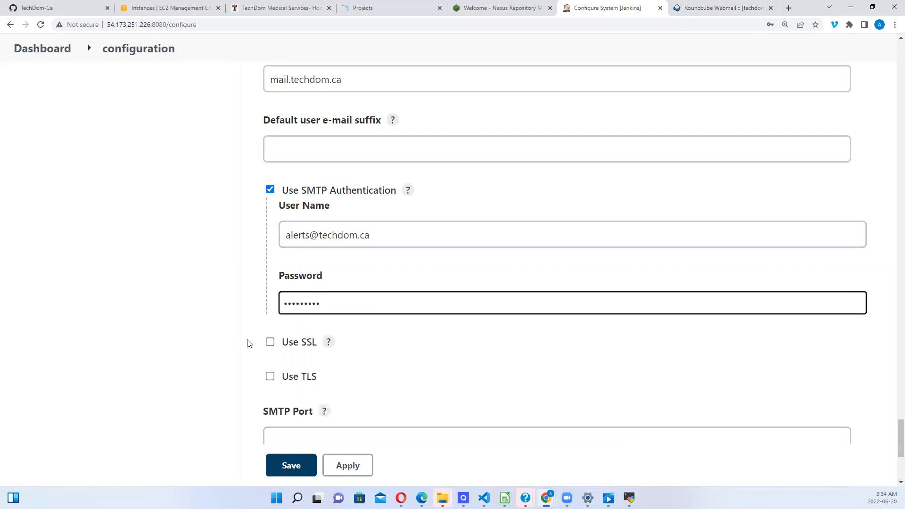
left_click(270, 342)
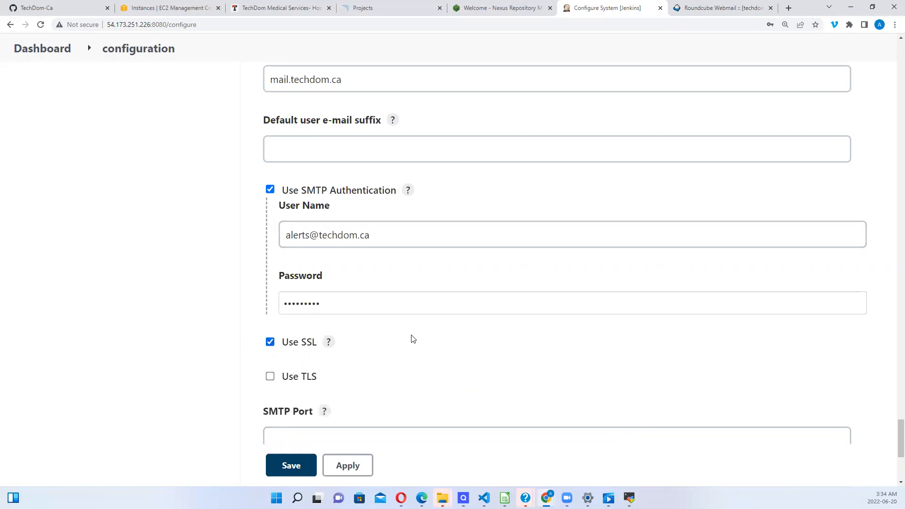
left_click(725, 9)
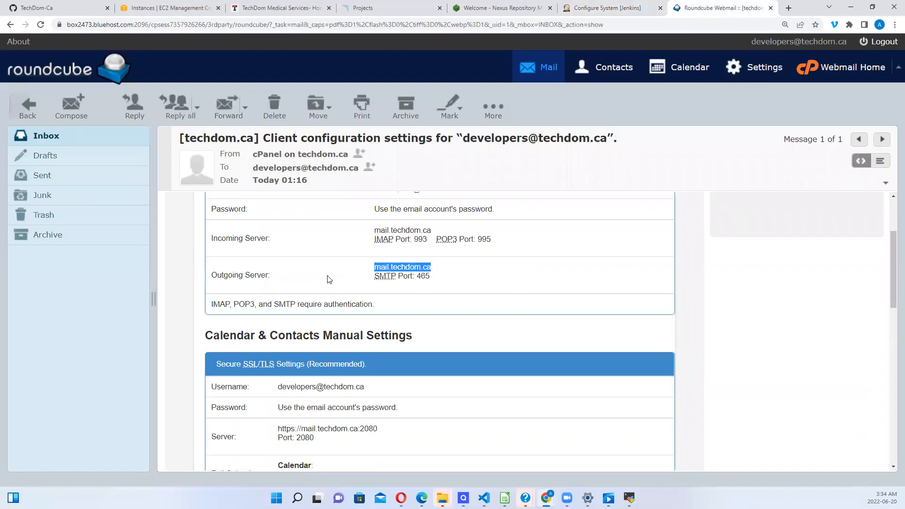
Step: Set the SMTP port to 465, as listed in the webmail settings message
left_click_drag(430, 277, 416, 276)
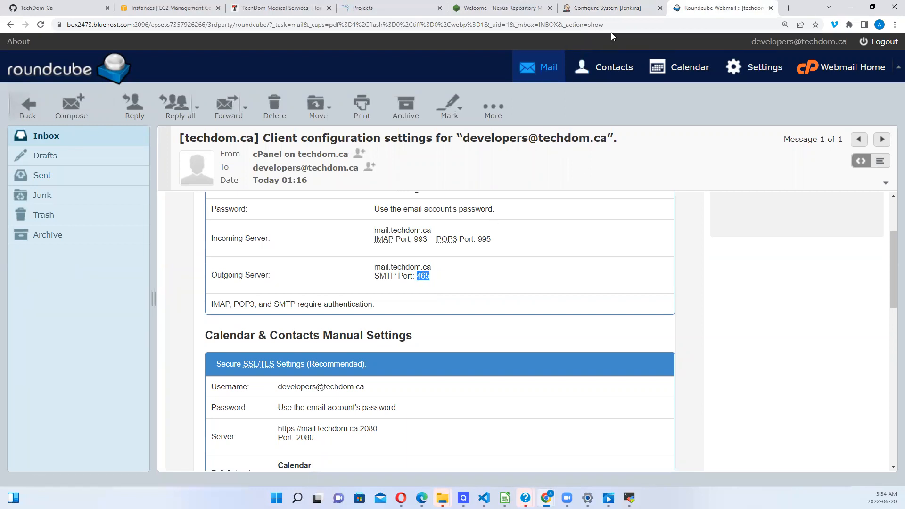
left_click(610, 9)
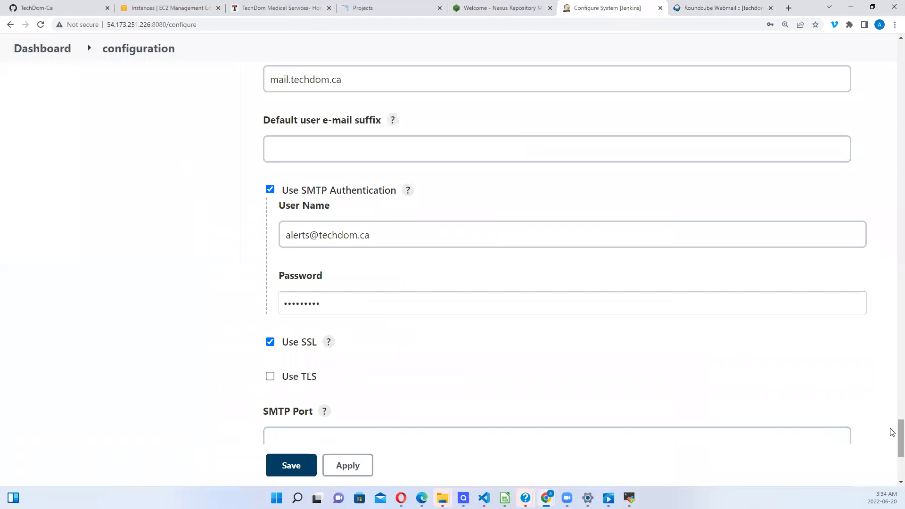
scroll(891, 439, "down", 4)
scroll(707, 419, "up", 1)
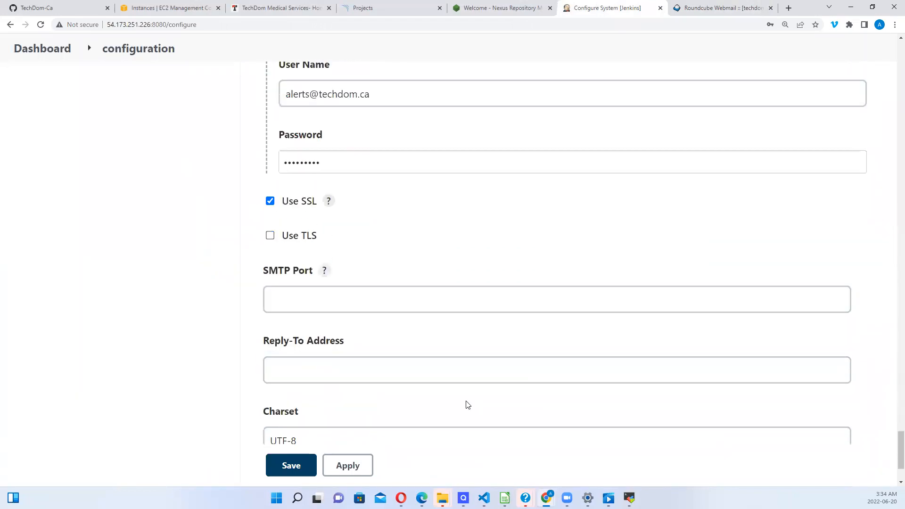
left_click(344, 296)
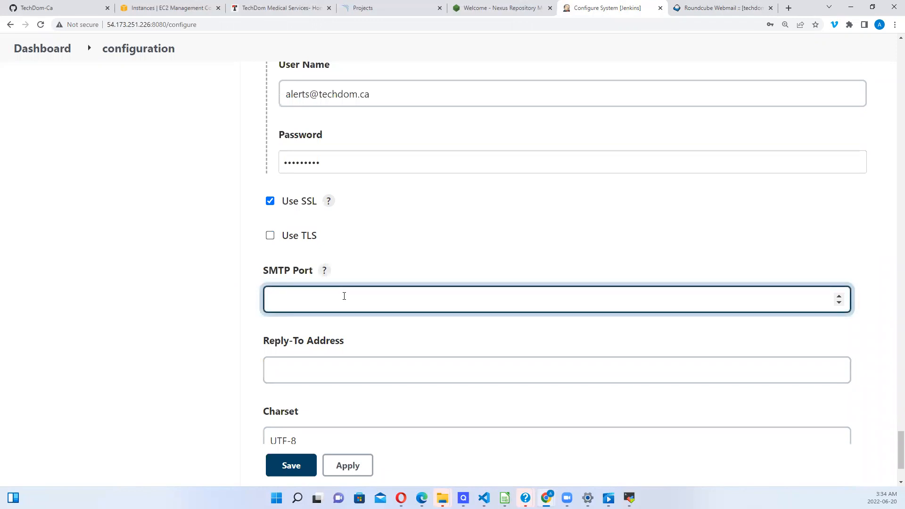
type("465")
Step: Enable 'Test configuration by sending test e-mail'
scroll(892, 435, "down", 3)
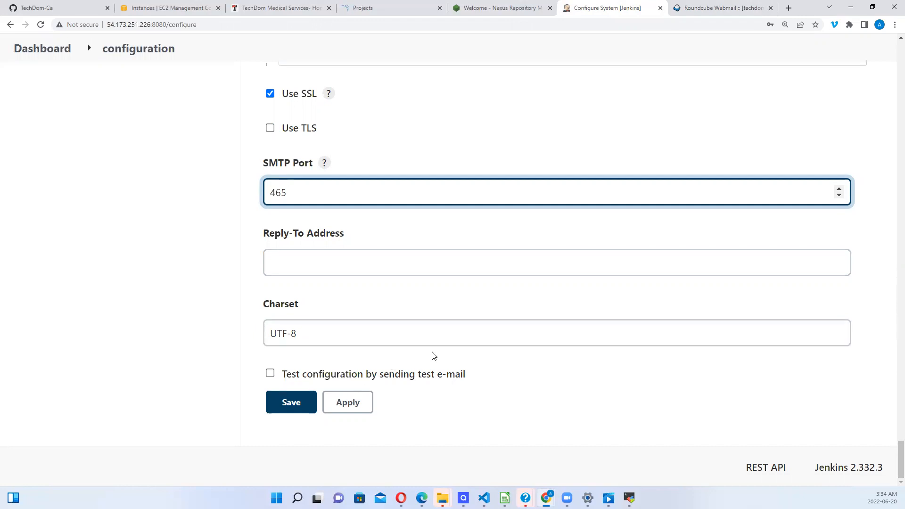
left_click(272, 373)
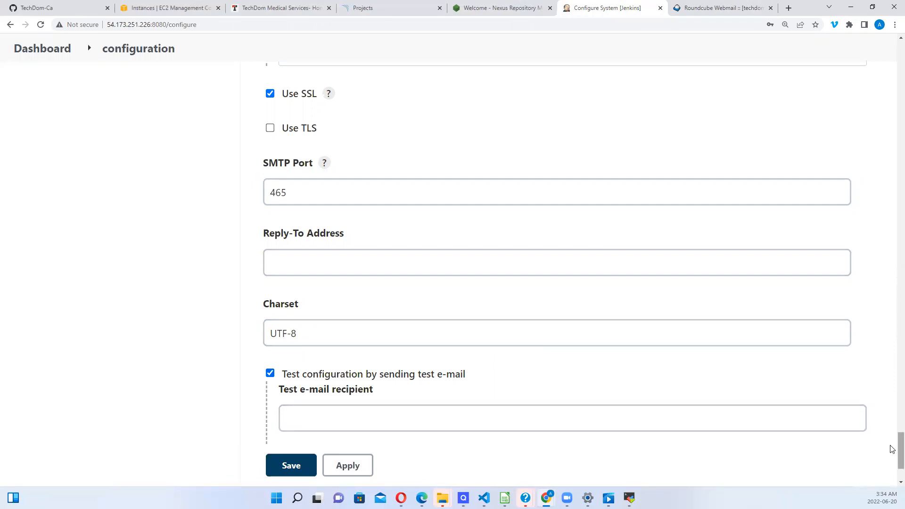
scroll(892, 449, "down", 3)
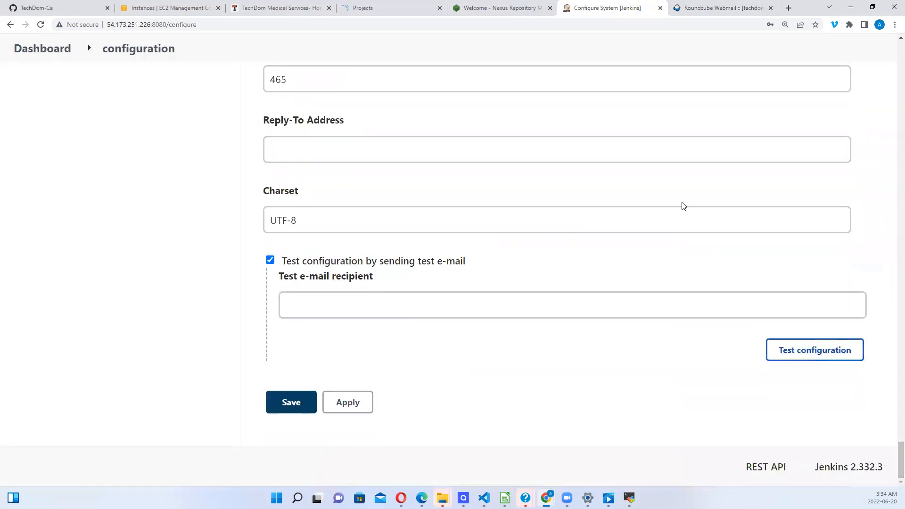
left_click(712, 10)
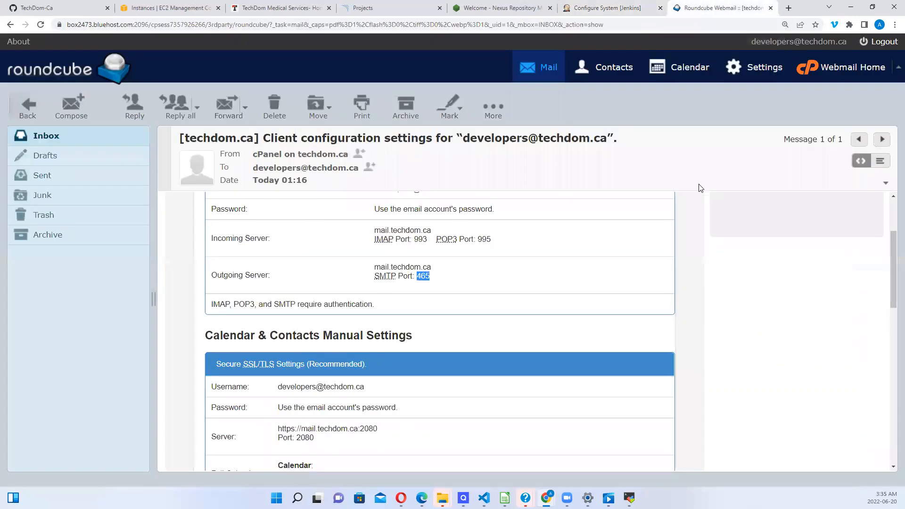
Step: Copy the mailbox address from the webmail message title into the Test e-mail recipient field
left_click_drag(466, 138, 605, 140)
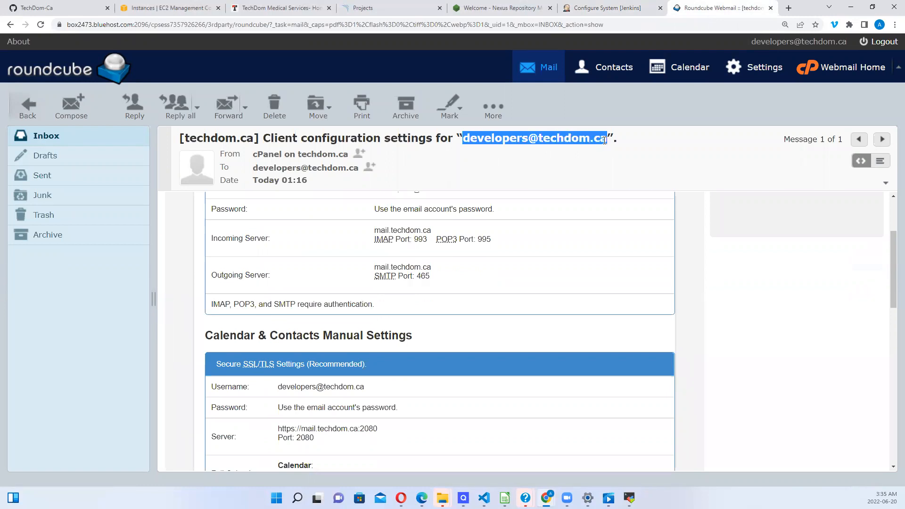
right_click(567, 140)
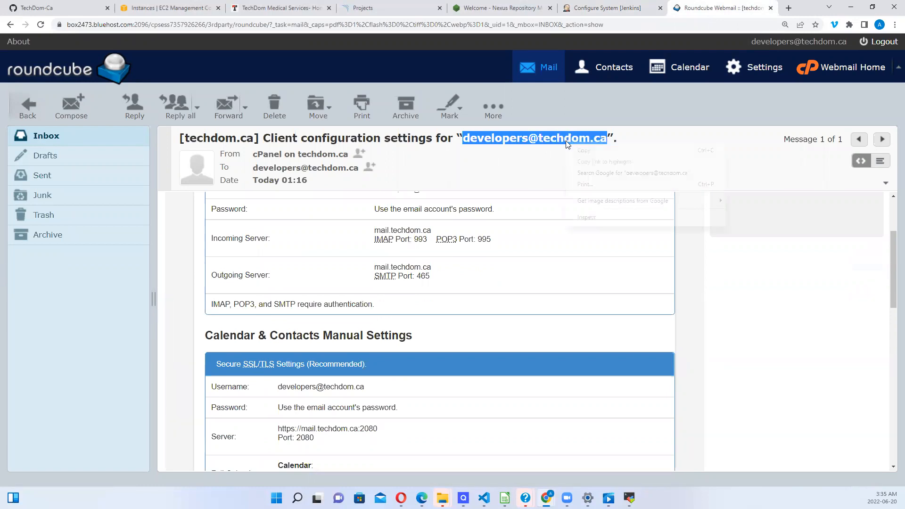
left_click(589, 153)
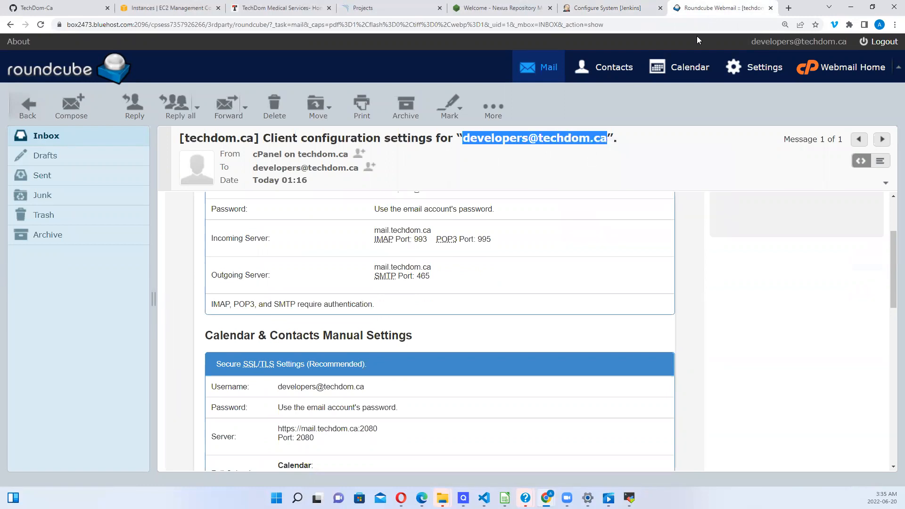
left_click(609, 10)
left_click(332, 304)
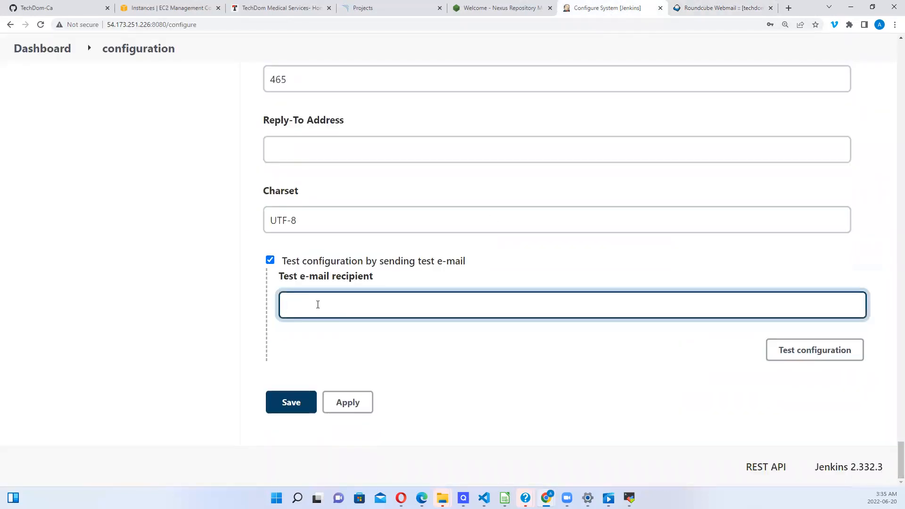
key("ctrl+v")
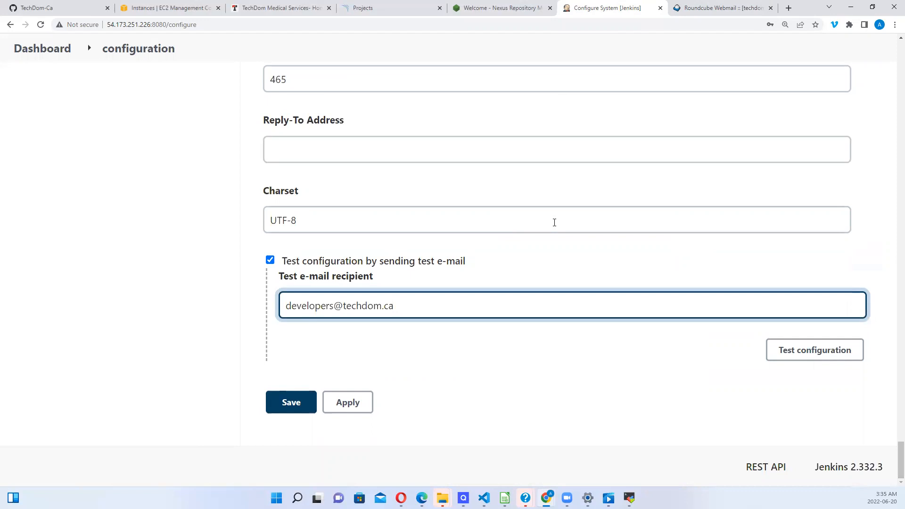
Step: Send the test e-mail with Test configuration and go check the webmail inbox
left_click(707, 10)
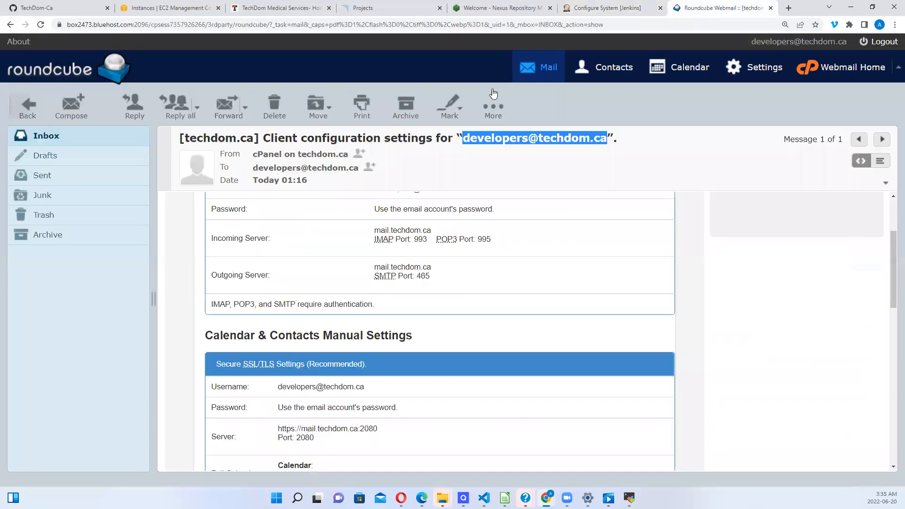
left_click(60, 136)
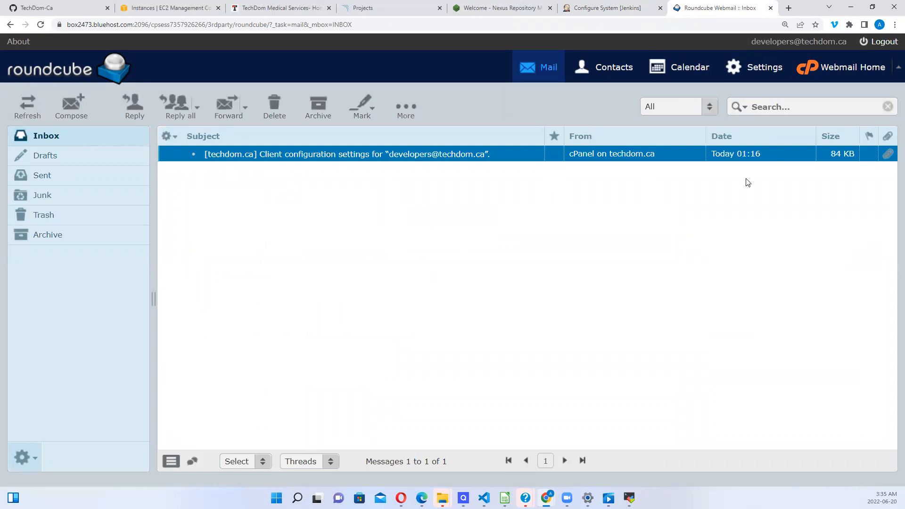
left_click(578, 9)
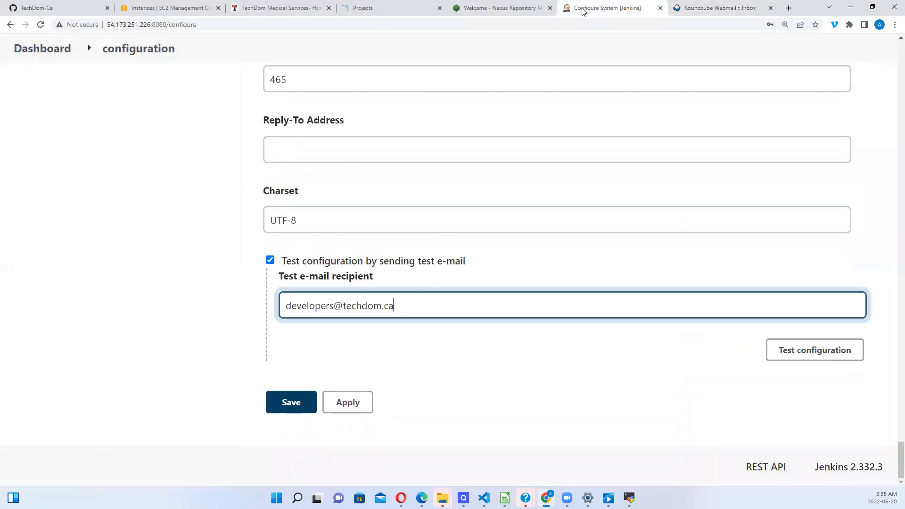
left_click(824, 357)
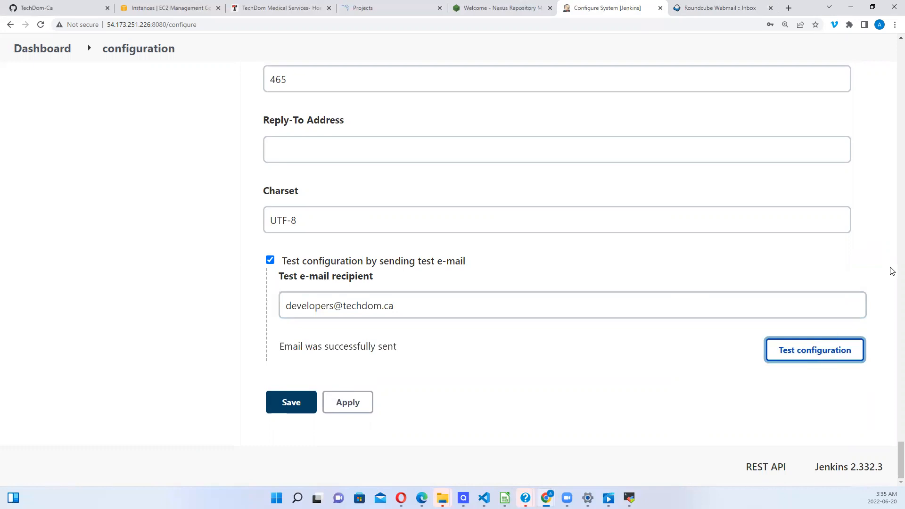
left_click(716, 10)
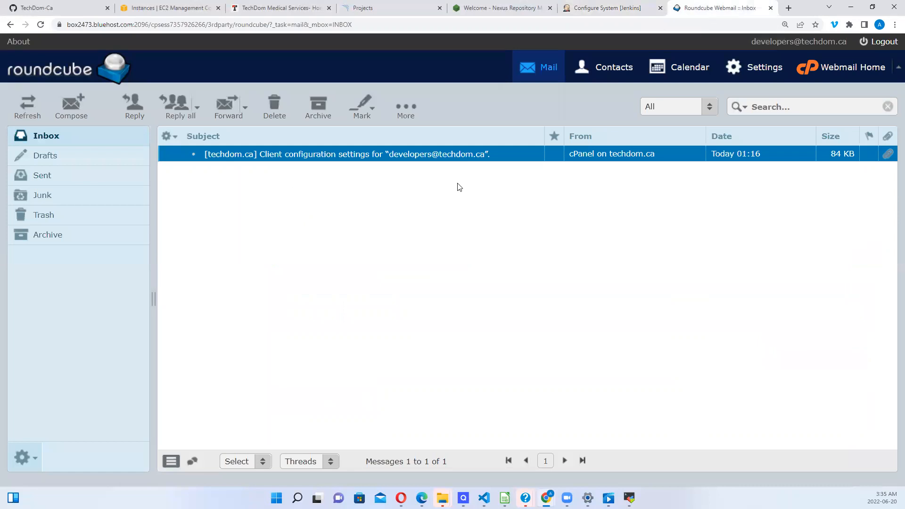
Step: Reload the webmail inbox and open the newly arrived 'Test email #33' from Jenkins
left_click(318, 24)
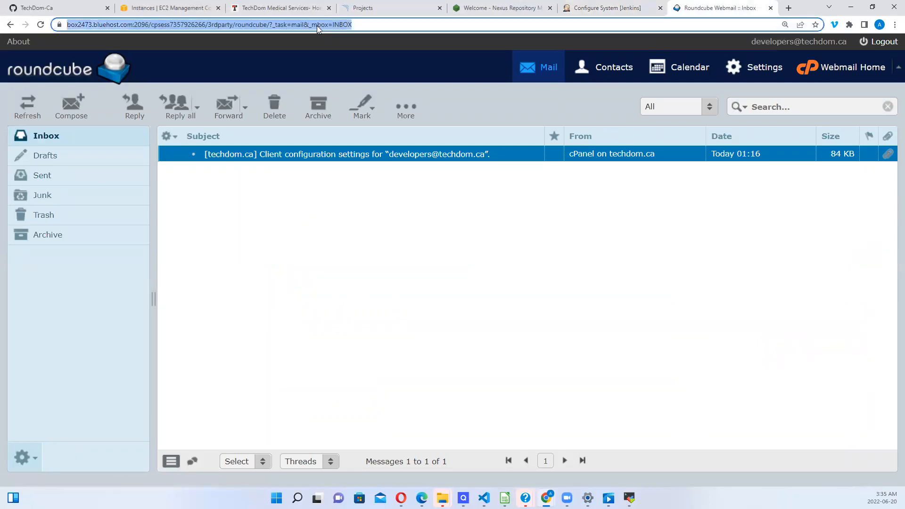
key("Return")
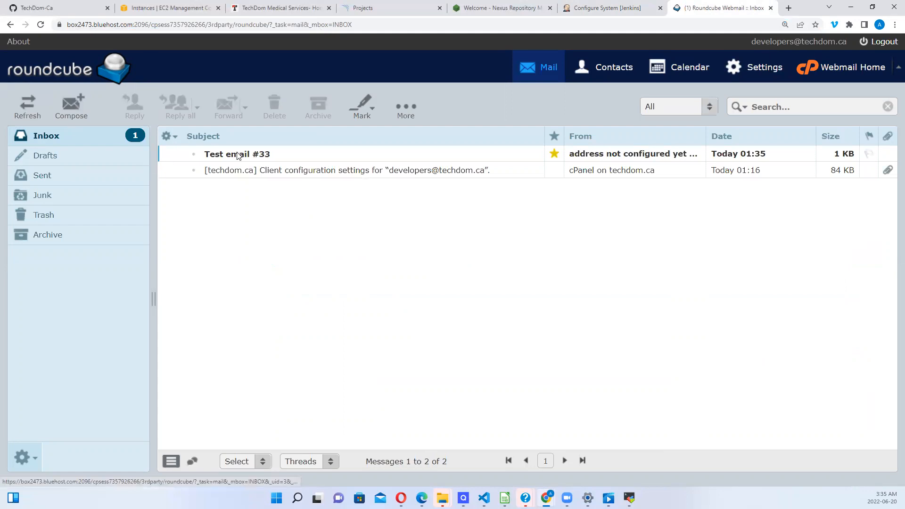
left_click(256, 156)
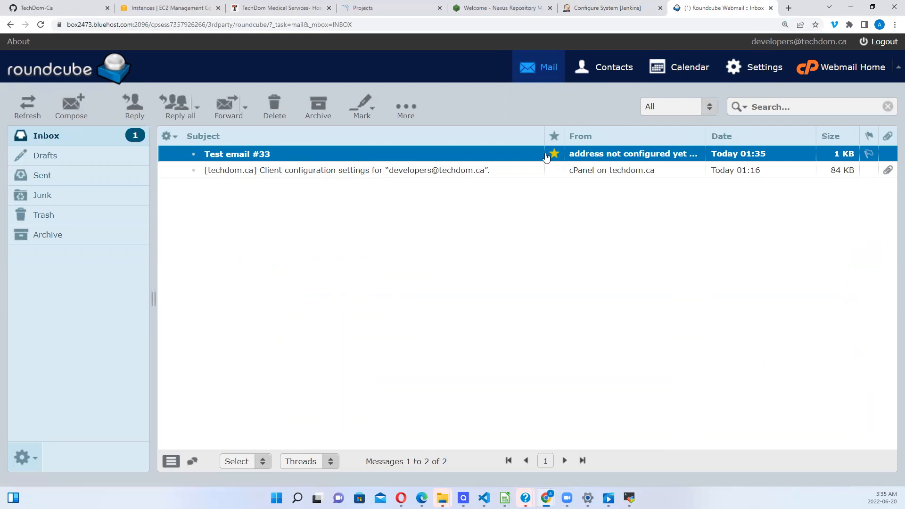
double_click(254, 156)
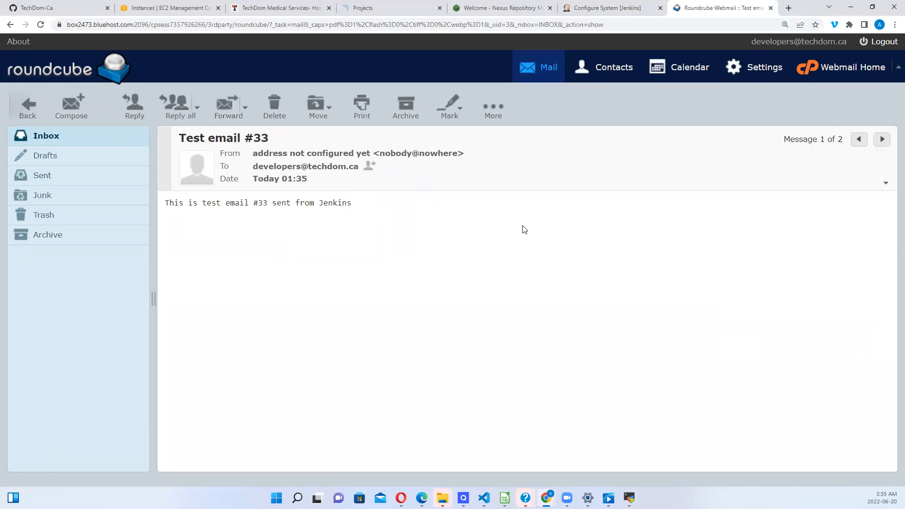
Step: Apply and save the tested e-mail notification settings on Configure System
left_click(627, 11)
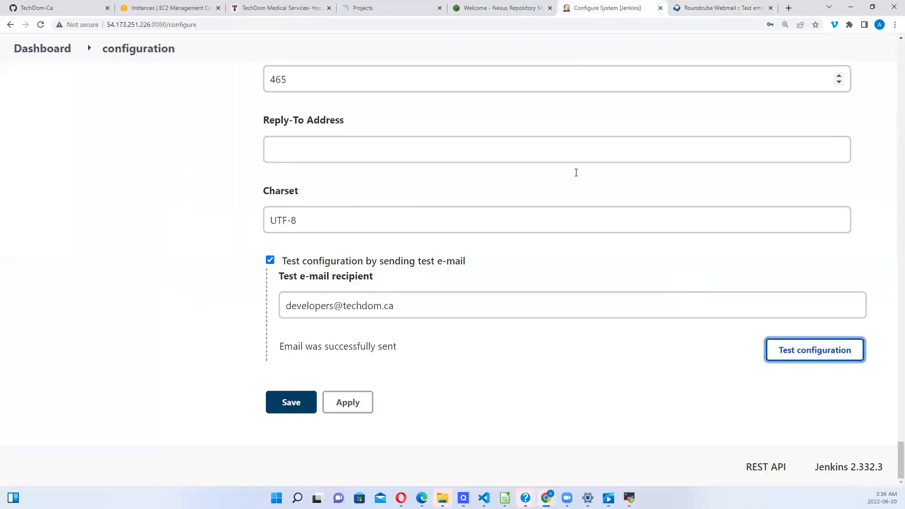
left_click(352, 403)
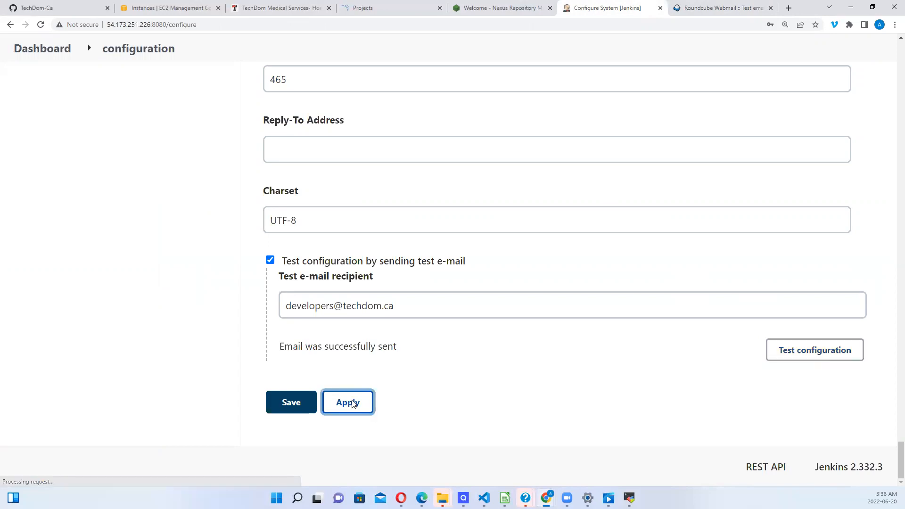
left_click(291, 404)
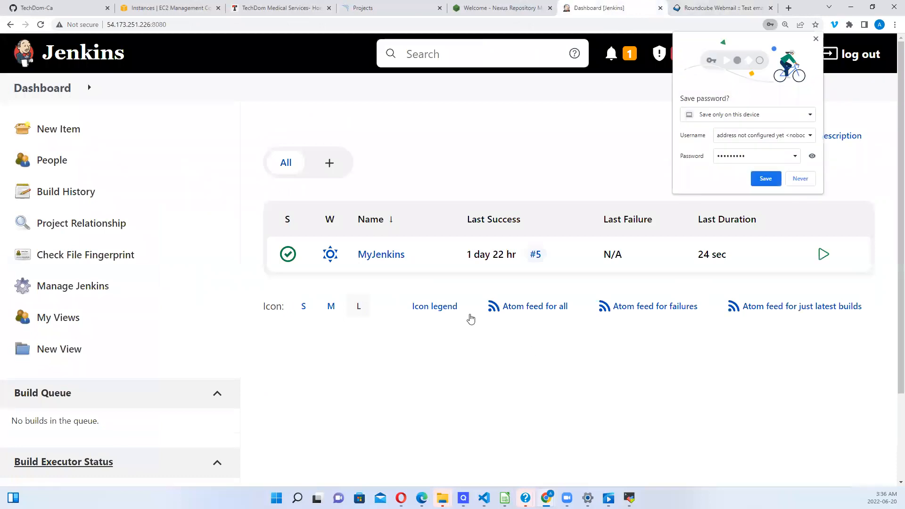
Step: Reopen Configure System, dismiss the save-password prompt, and click the Extended E-mail Notification SMTP server field
left_click(84, 296)
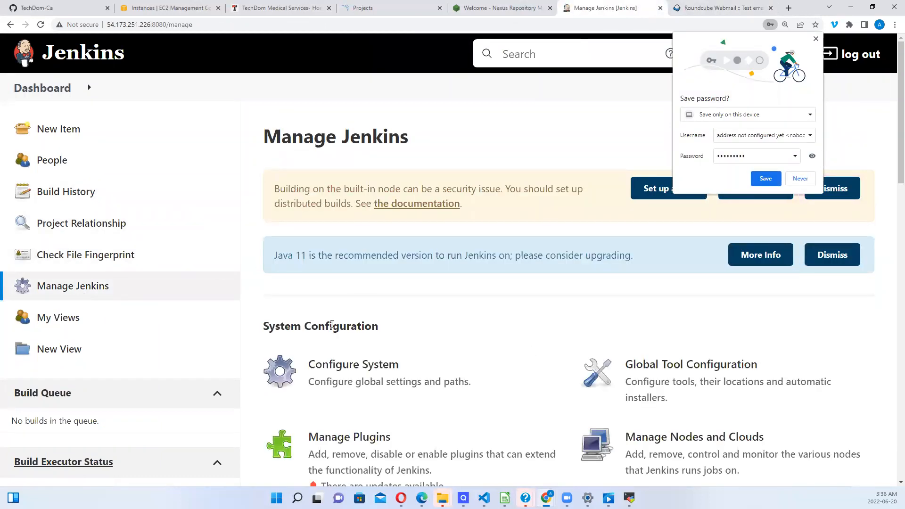
left_click(290, 377)
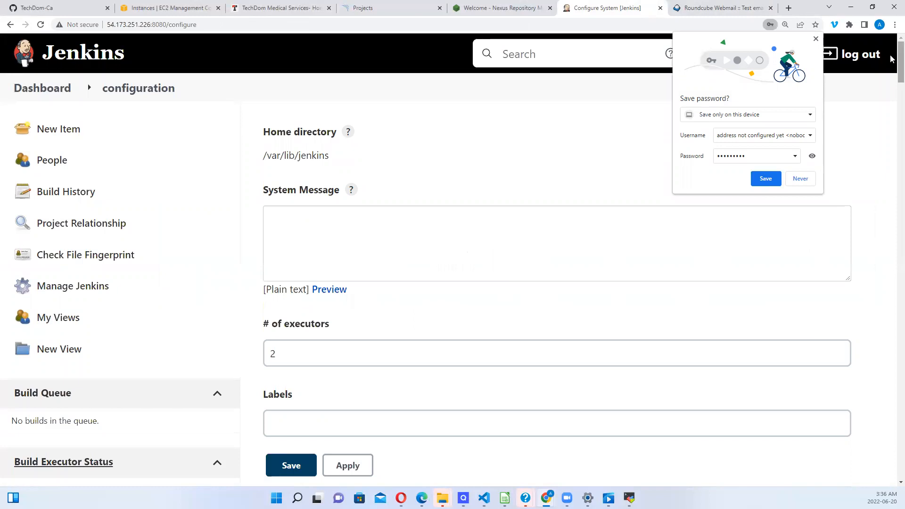
left_click_drag(892, 60, 892, 109)
scroll(893, 109, "down", 5)
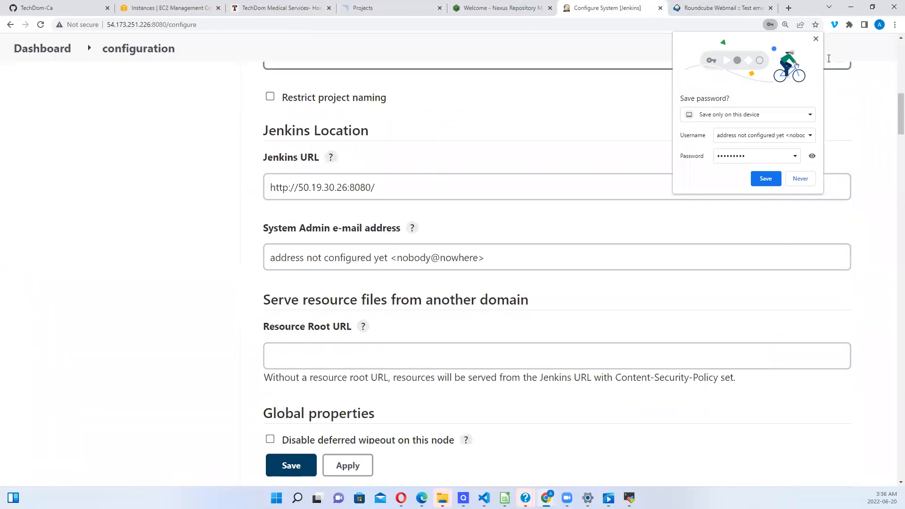
left_click(816, 40)
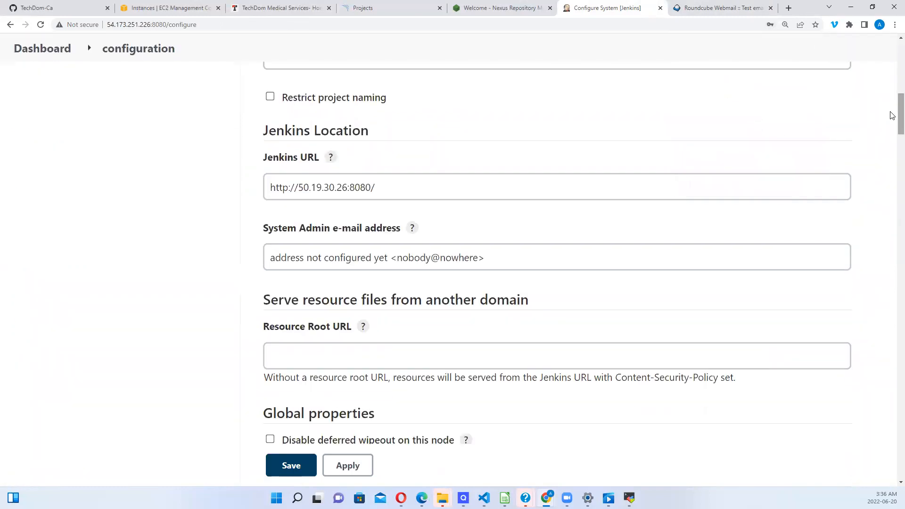
left_click_drag(892, 113, 892, 318)
left_click(388, 157)
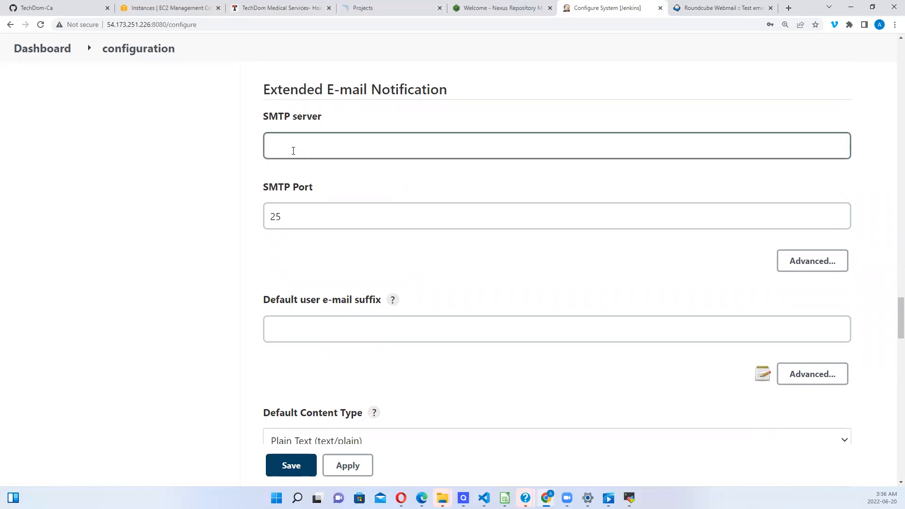
Step: Reopen the client configuration settings email from the inbox and select outgoing server mail.techdom.ca
left_click(701, 8)
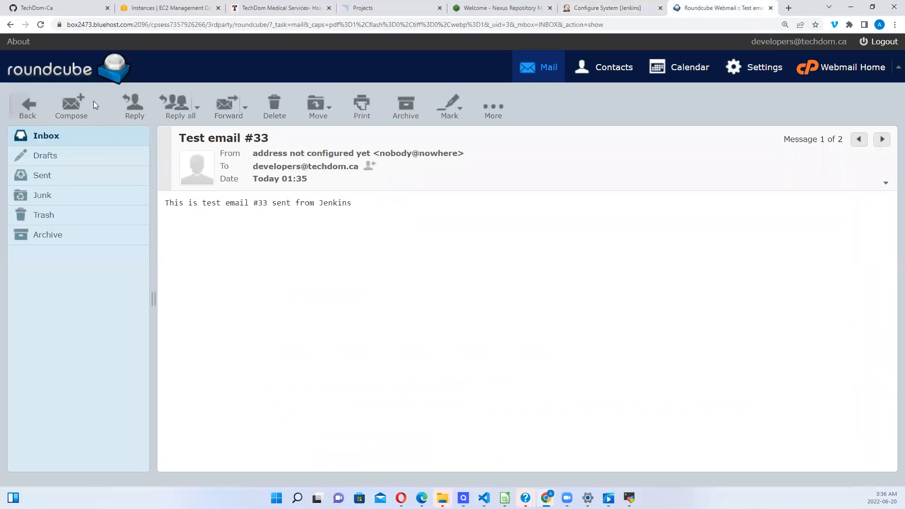
left_click(46, 137)
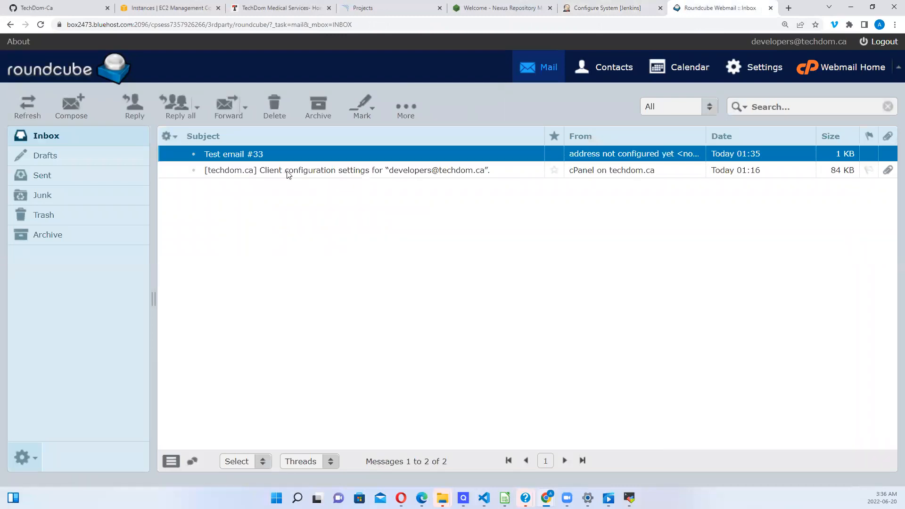
left_click(293, 172)
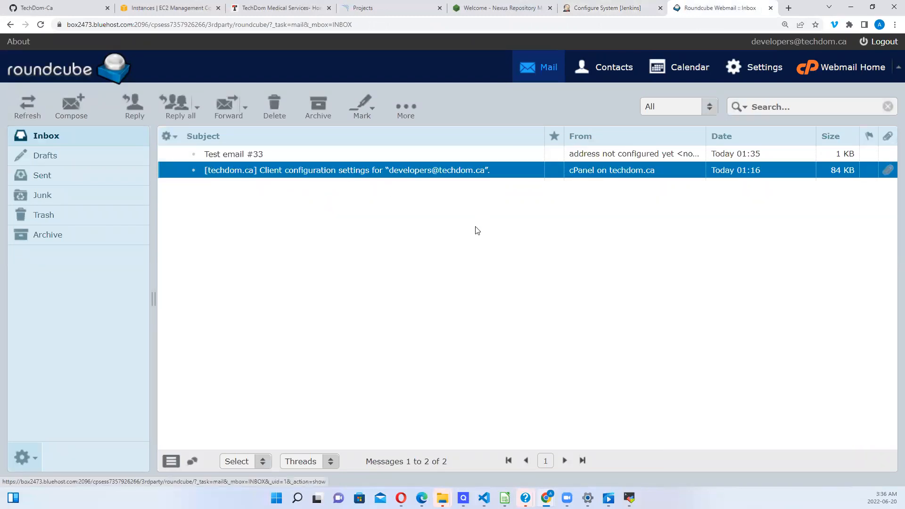
double_click(358, 173)
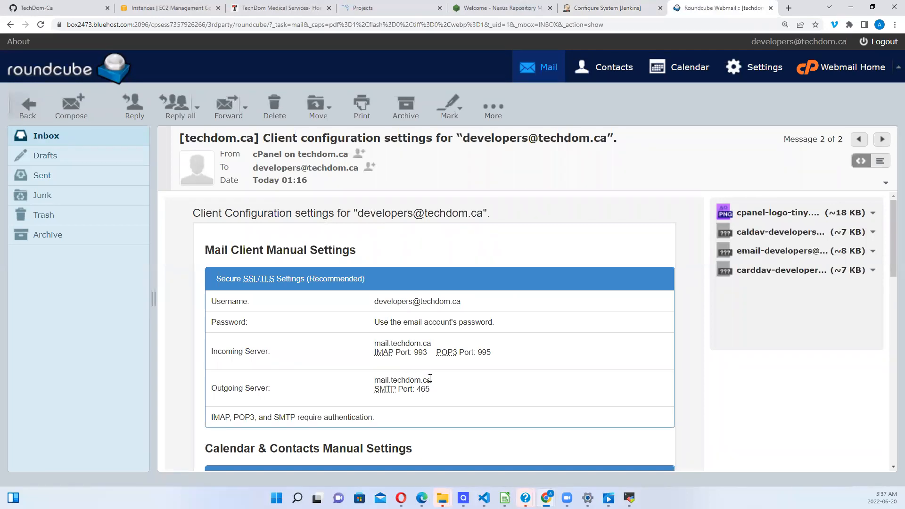
left_click_drag(430, 378, 375, 381)
key("ctrl+c")
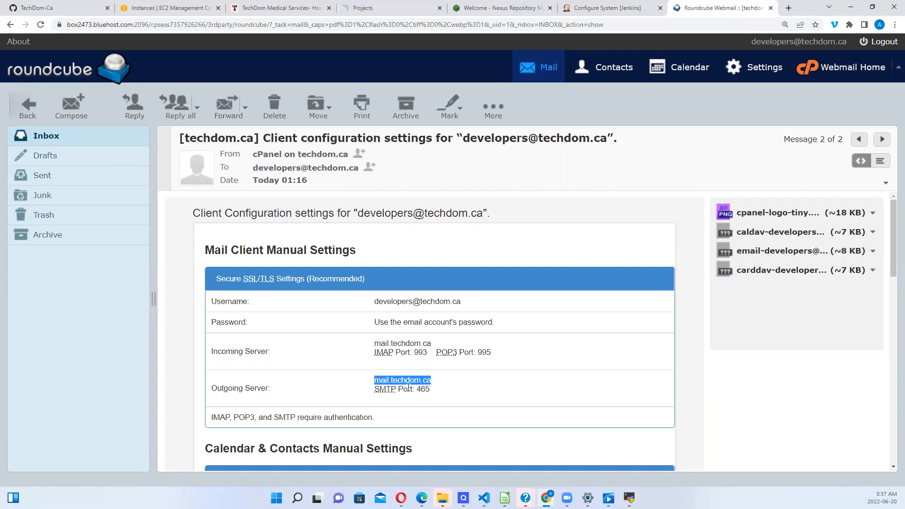
left_click(618, 8)
Step: Set the extended e-mail SMTP server to mail.techdom.ca and the port from 25 to 465
left_click(316, 152)
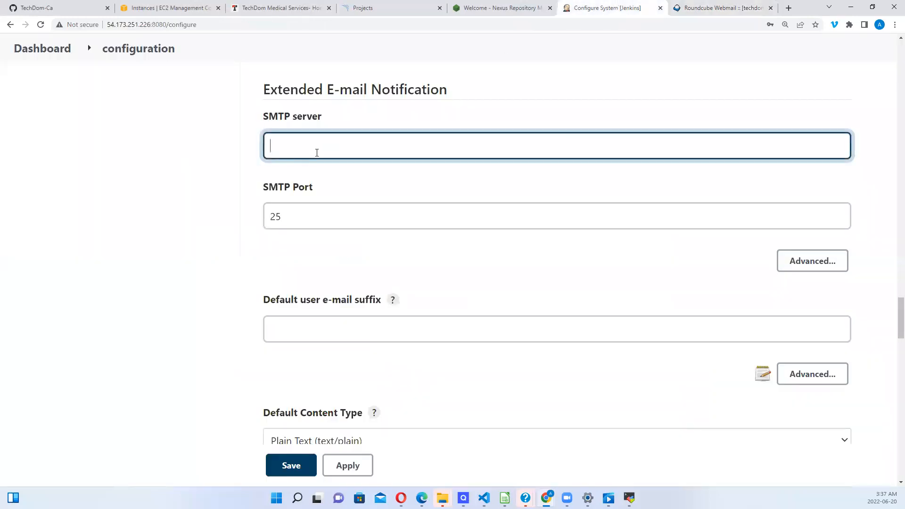
key("ctrl+v")
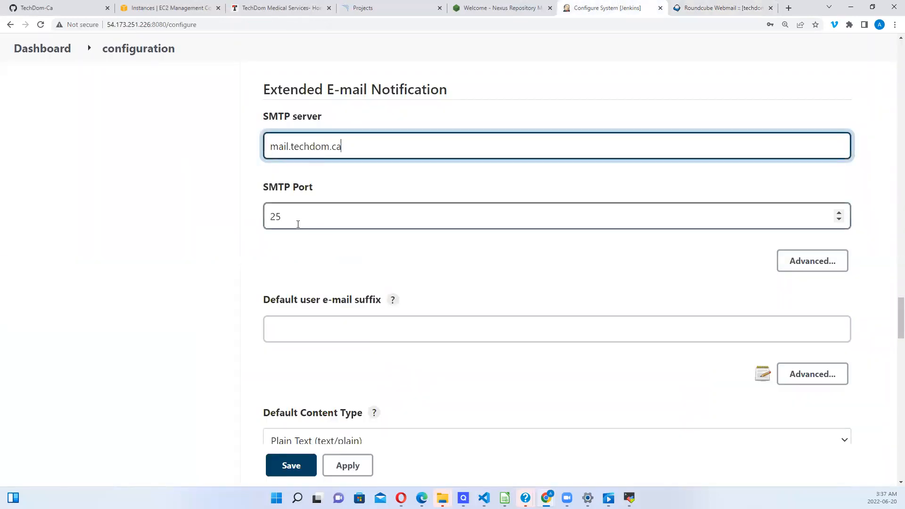
left_click(709, 12)
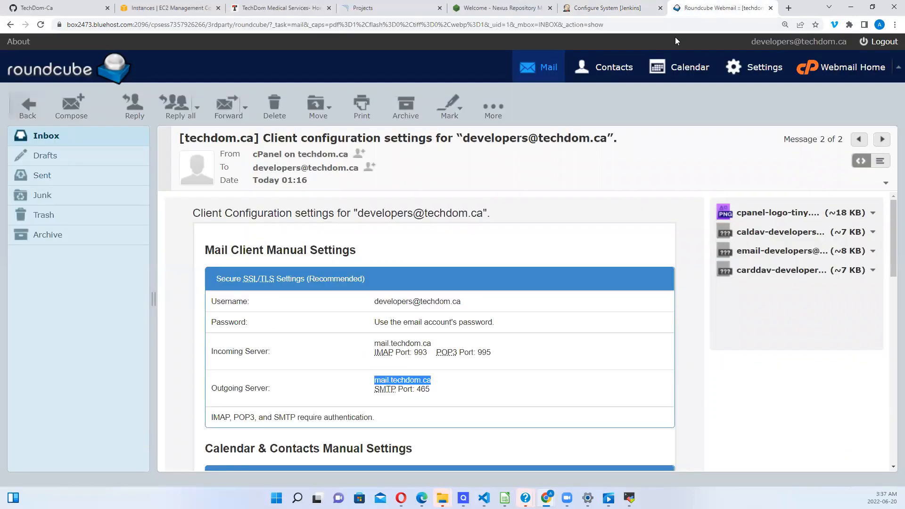
left_click_drag(430, 389, 423, 389)
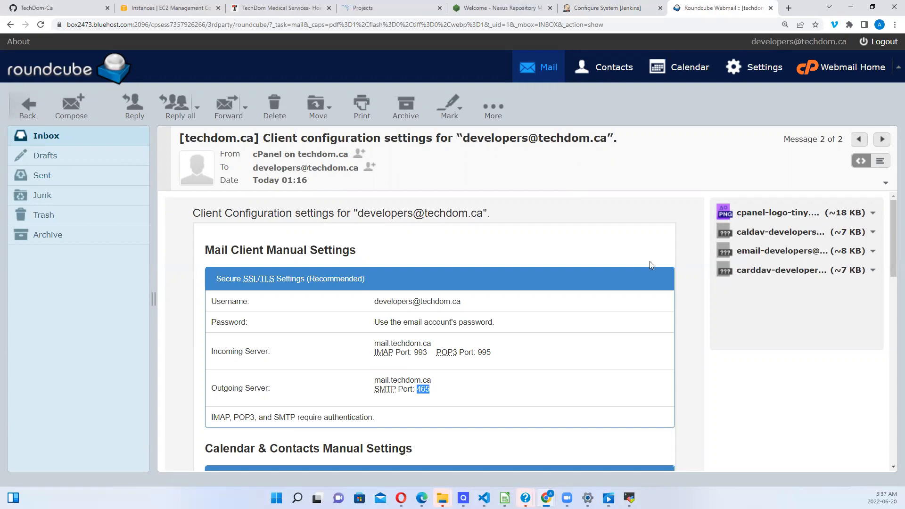
left_click(600, 5)
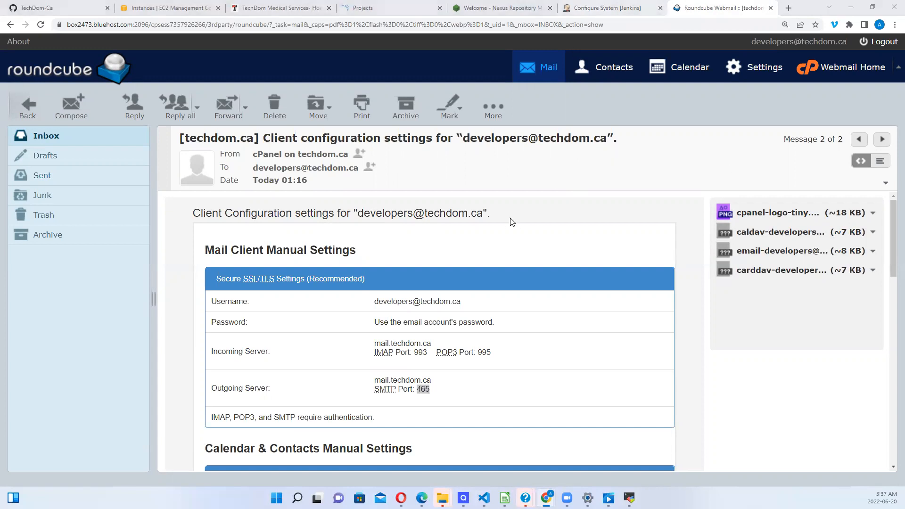
left_click(620, 11)
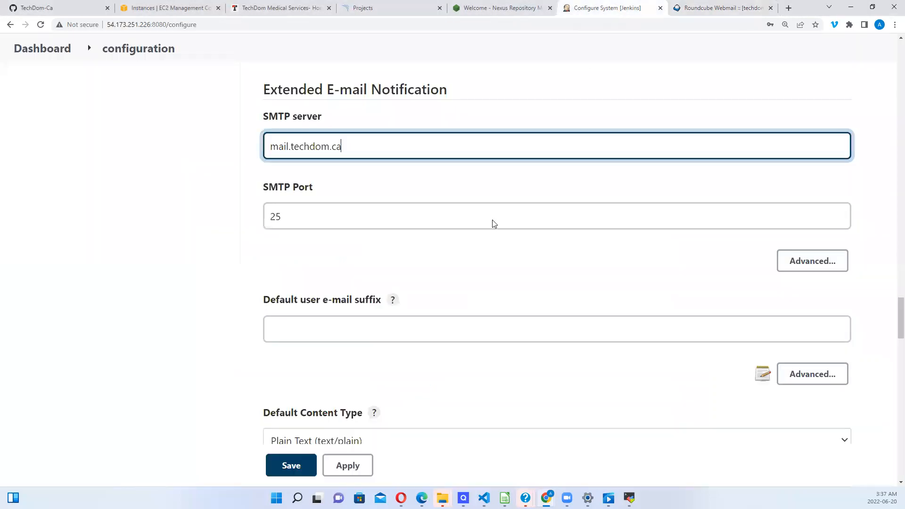
left_click_drag(303, 215, 174, 216)
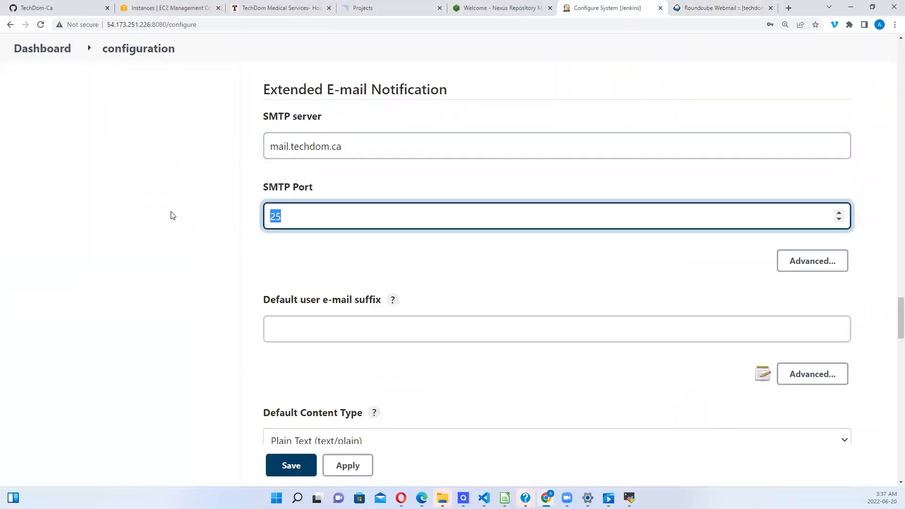
type("465")
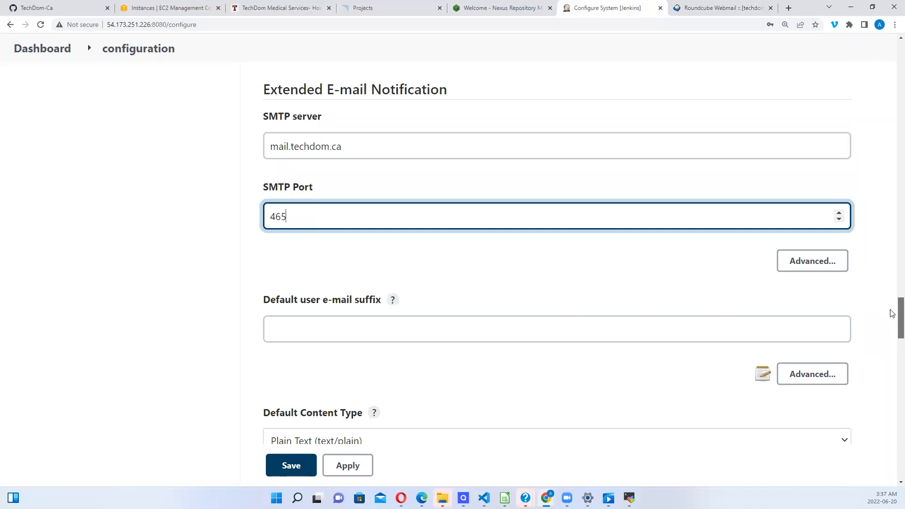
scroll(892, 320, "down", 1)
mouse_move(893, 320)
left_mouse_down()
mouse_move(894, 337)
mouse_move(894, 298)
mouse_move(892, 316)
left_mouse_up()
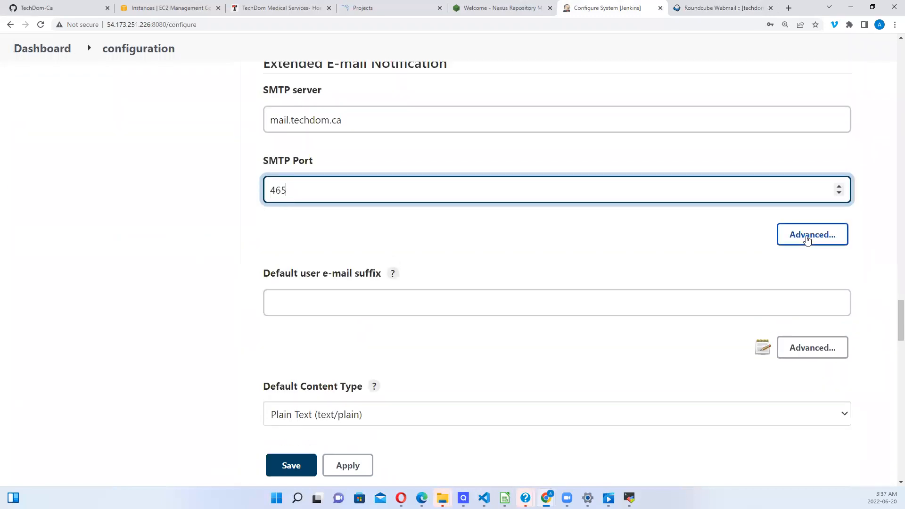
Step: Enable Use SSL for the SMTP connection and start adding a Jenkins credential
left_click(807, 238)
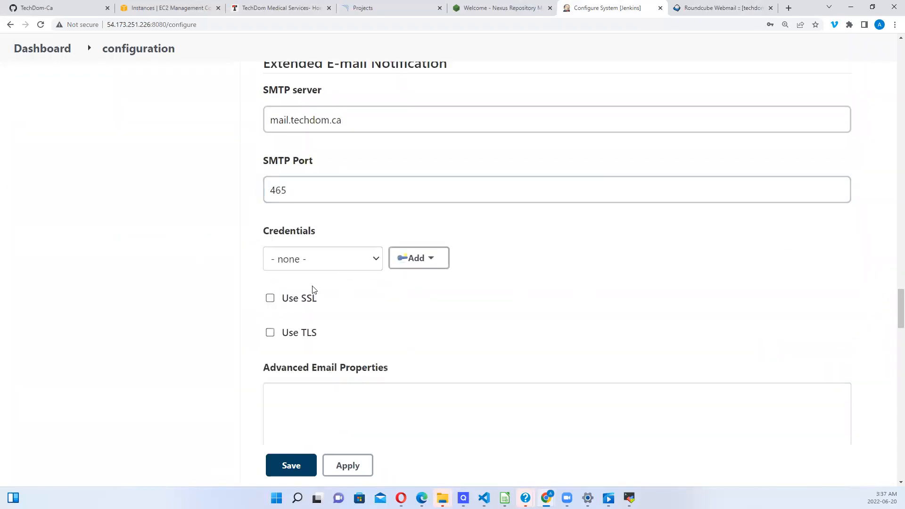
left_click(271, 302)
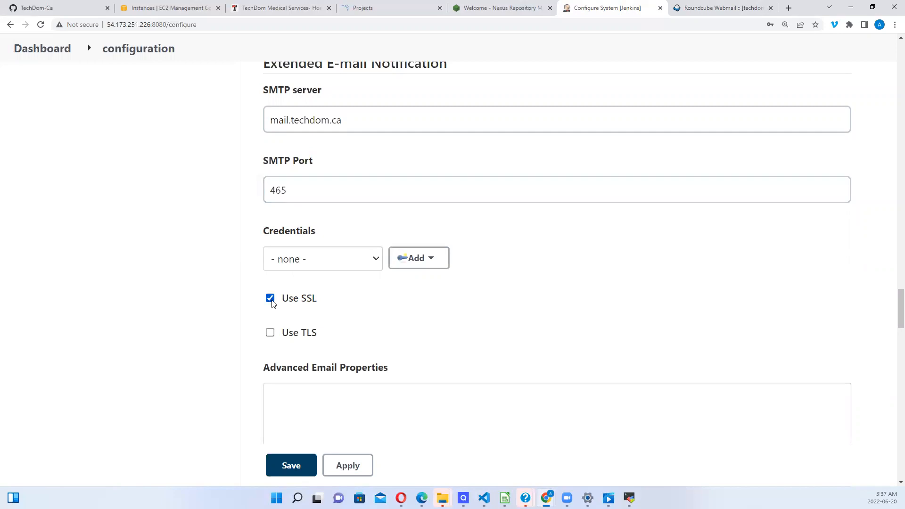
left_click(378, 266)
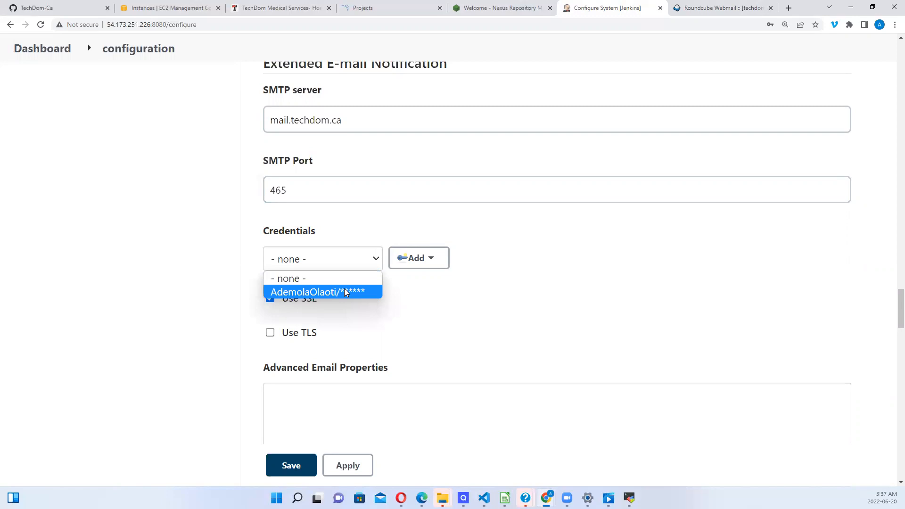
left_click(422, 263)
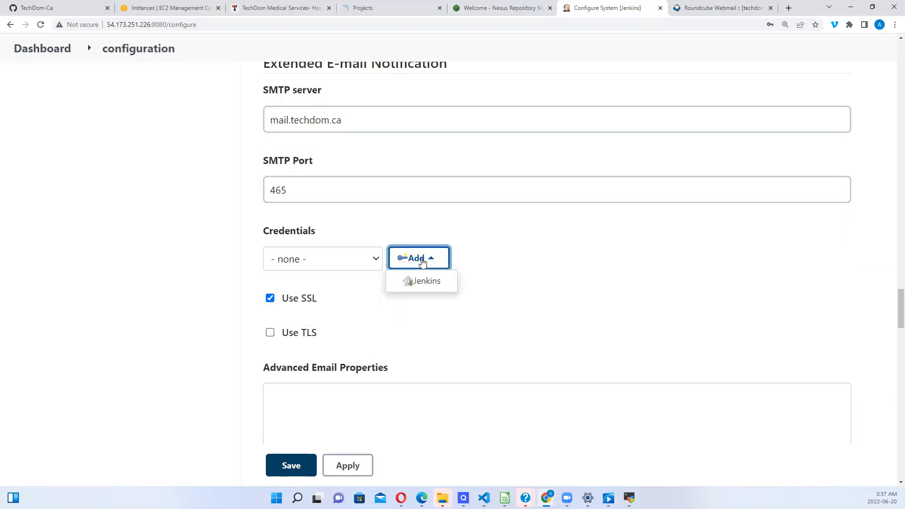
left_click(426, 280)
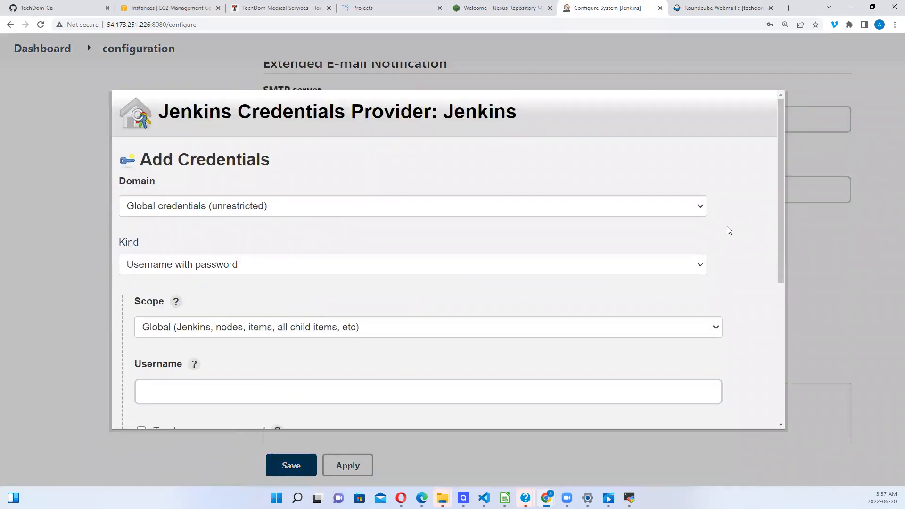
Step: Enter the alerts account's e-mail address as the username, plus its password
left_click_drag(780, 216, 746, 297)
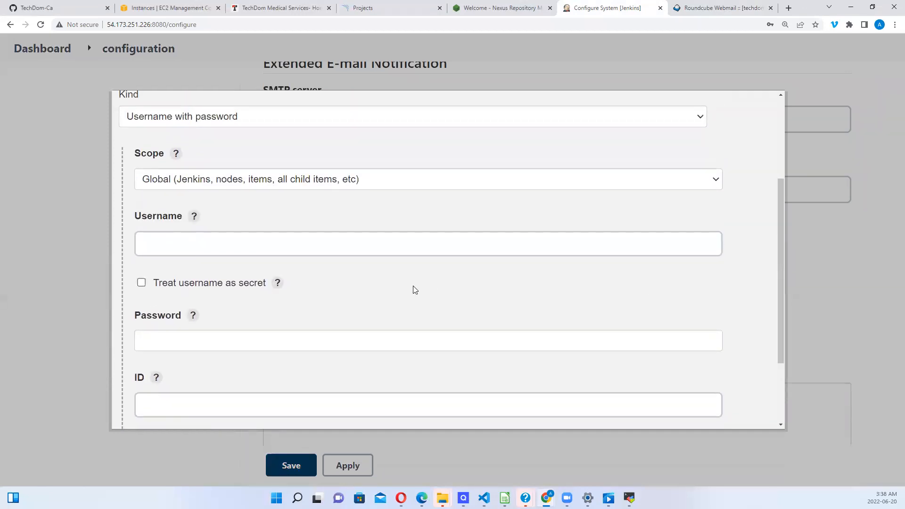
left_click(180, 242)
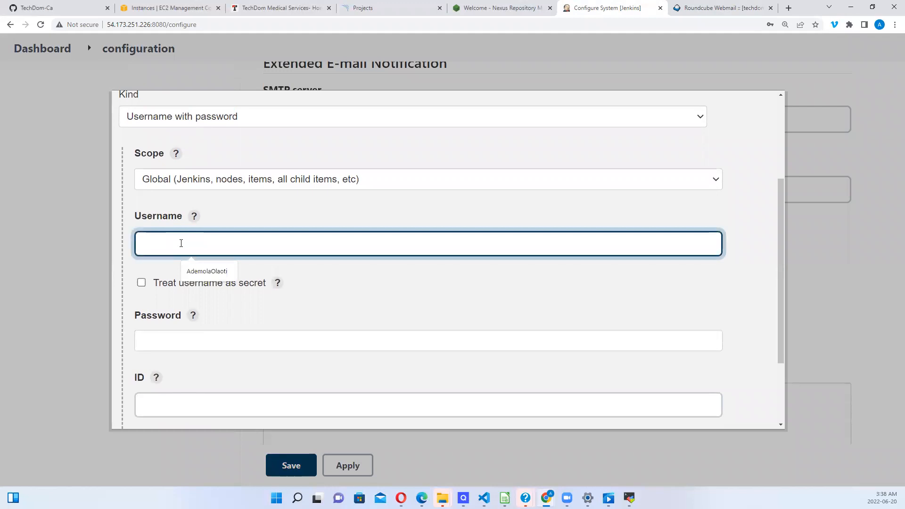
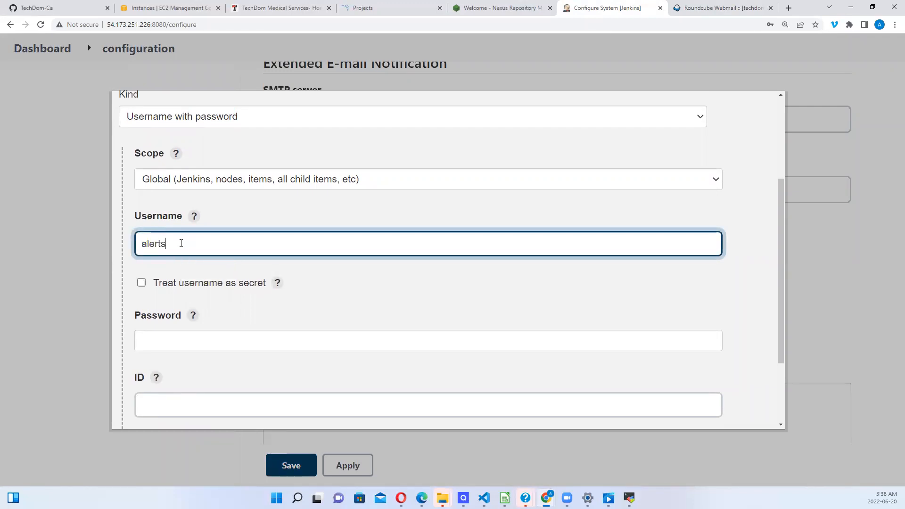
left_click(158, 345)
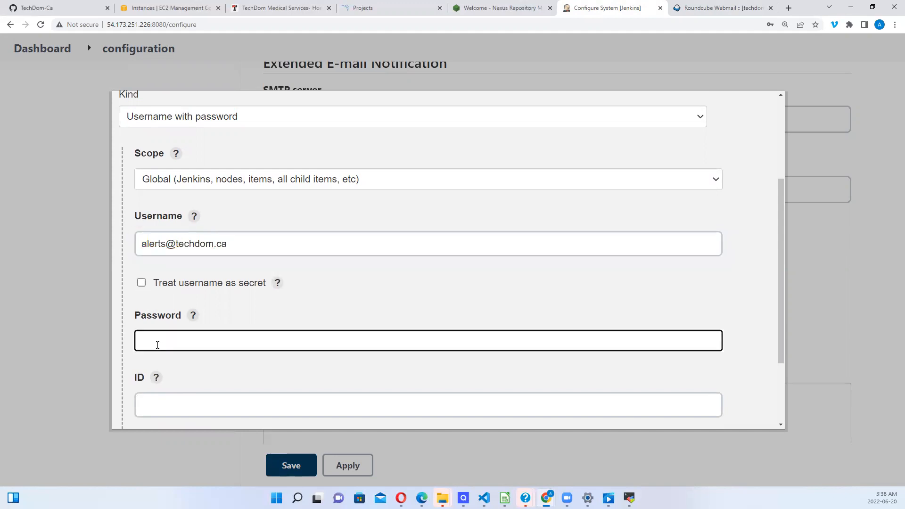
type("•••••••••")
key("BackSpace")
key("BackSpace")
key("BackSpace")
key("BackSpace")
key("BackSpace")
key("BackSpace")
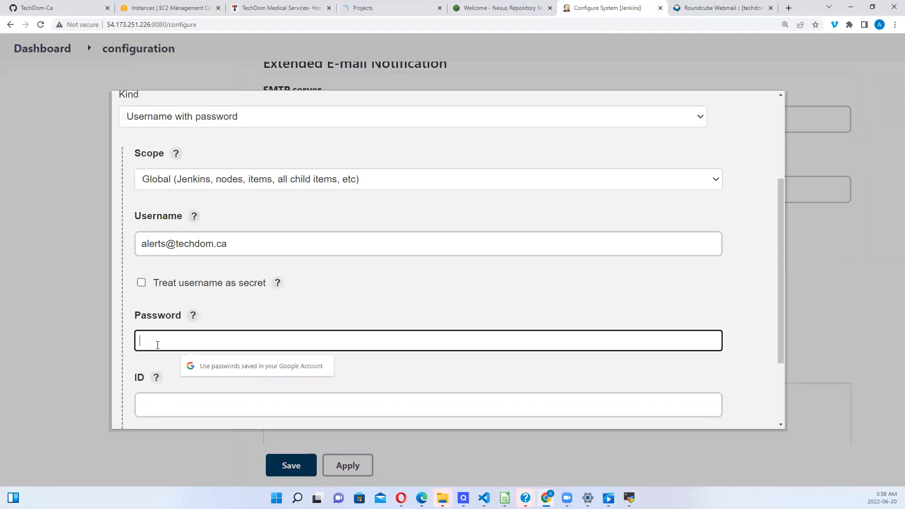
type("••")
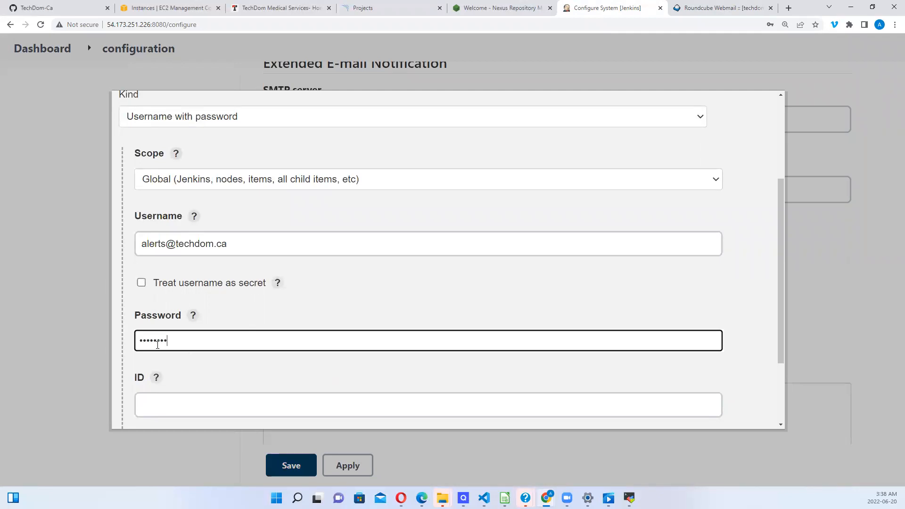
Step: Give the credential the ID EmailAuthentication and add it
left_click(176, 406)
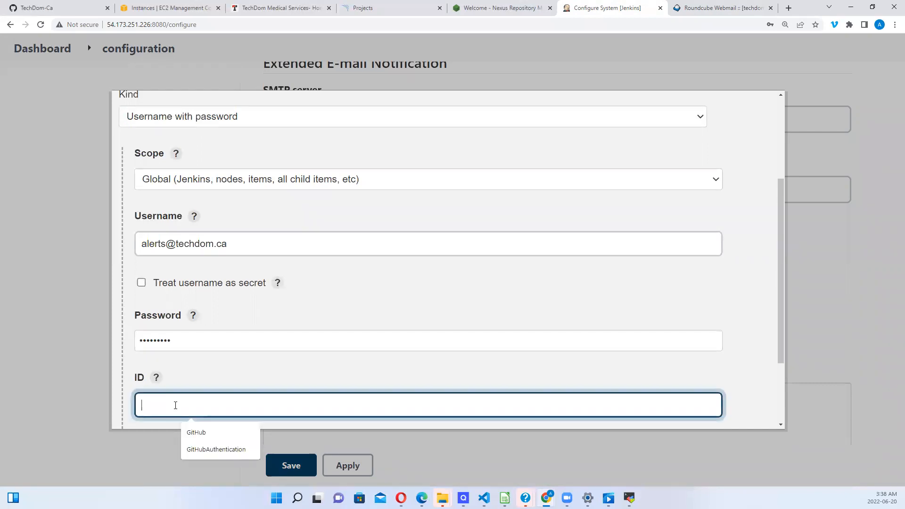
type("E")
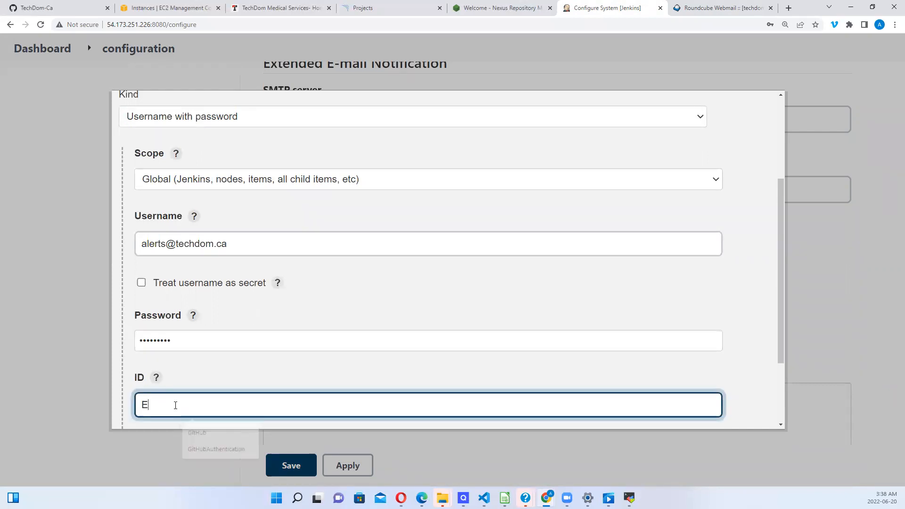
type("mail")
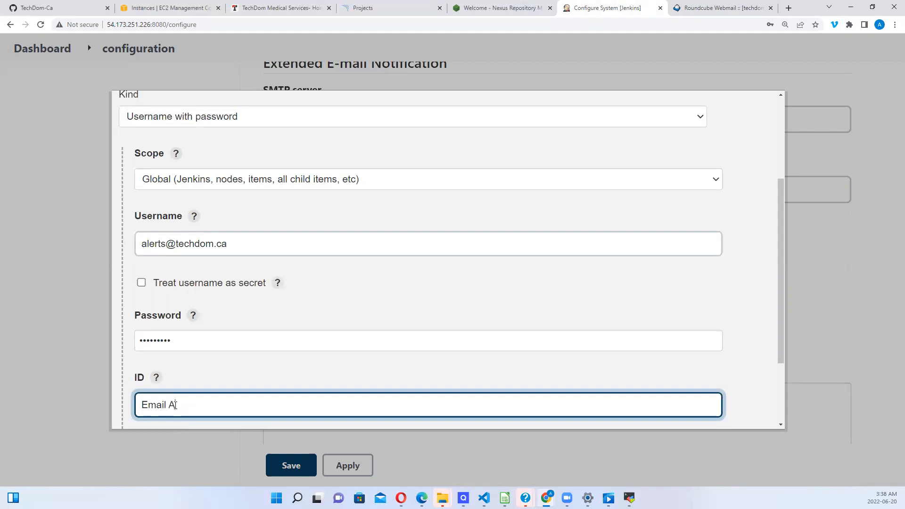
type(" A")
key("BackSpace")
left_click_drag(781, 353, 783, 430)
left_click(157, 415)
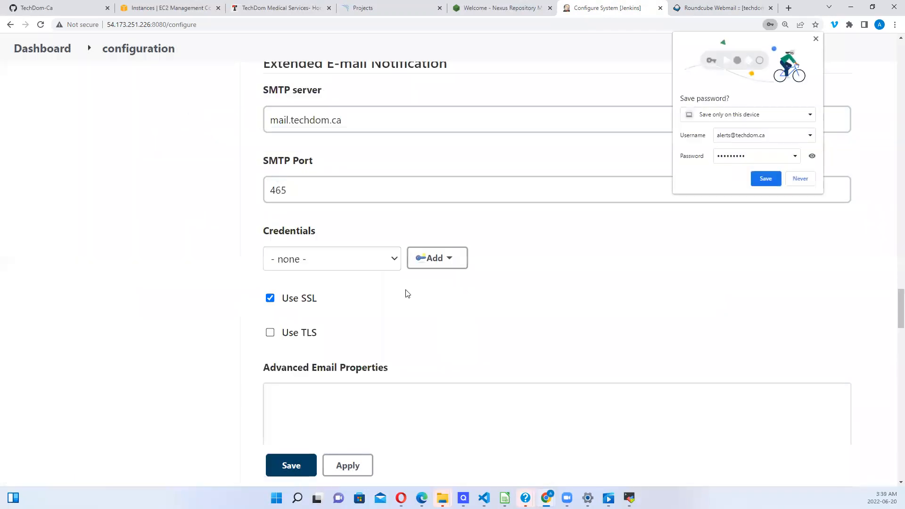
Step: Select the alerts account credential for extended e-mail SMTP authentication
left_click(398, 263)
left_click(358, 306)
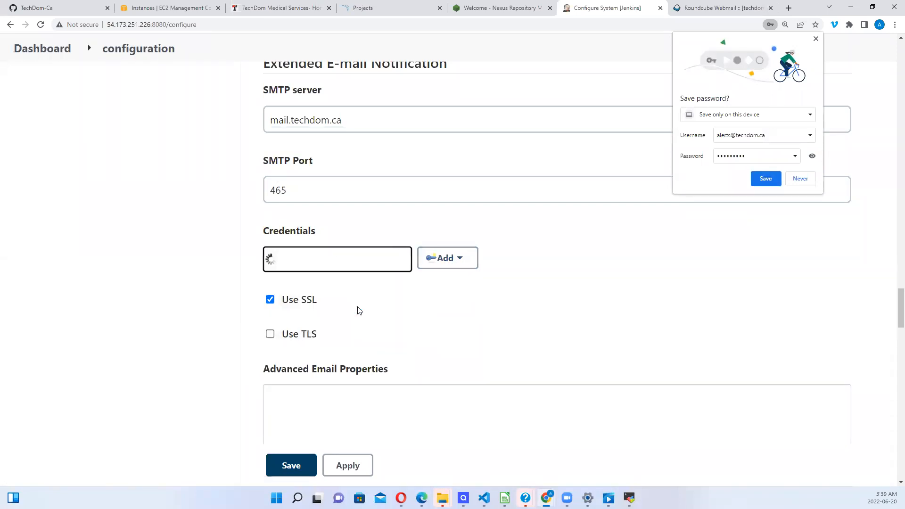
left_click_drag(893, 300, 892, 447)
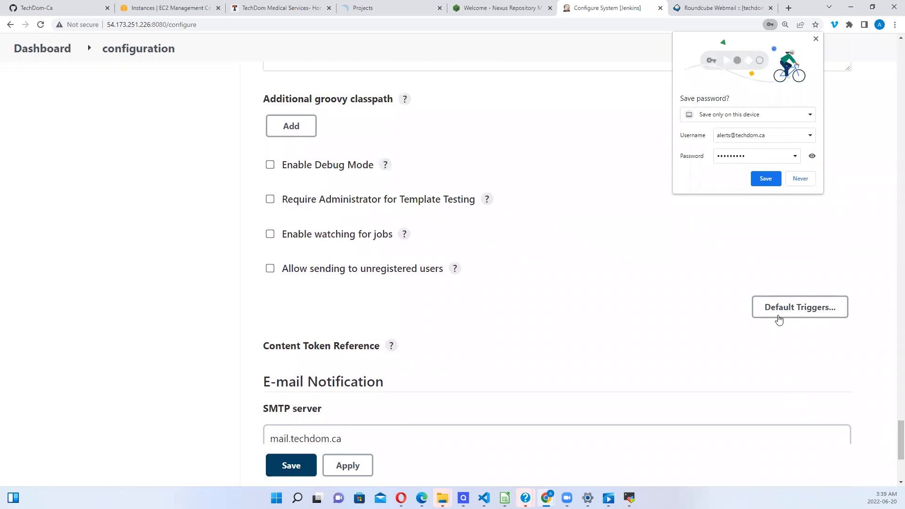
Step: Review the default triggers, then apply and save the system configuration
left_click(789, 310)
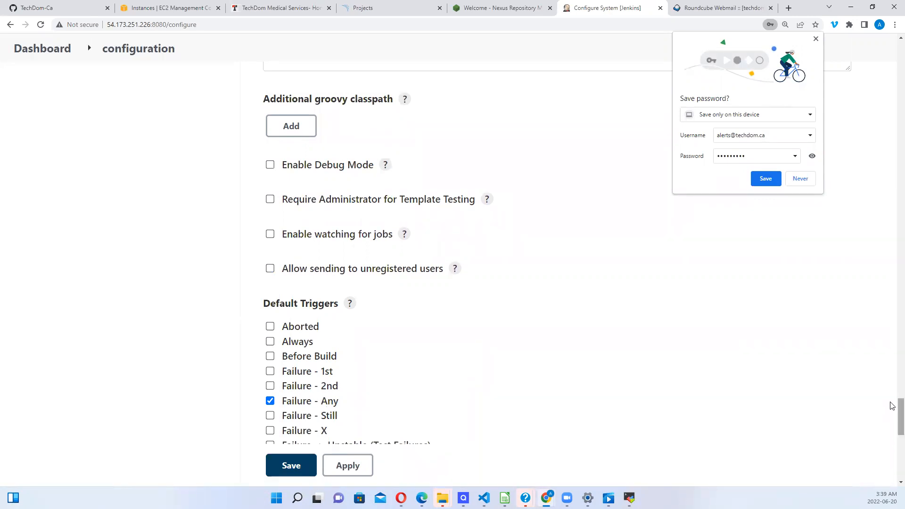
scroll(892, 410, "down", 3)
scroll(893, 427, "down", 5)
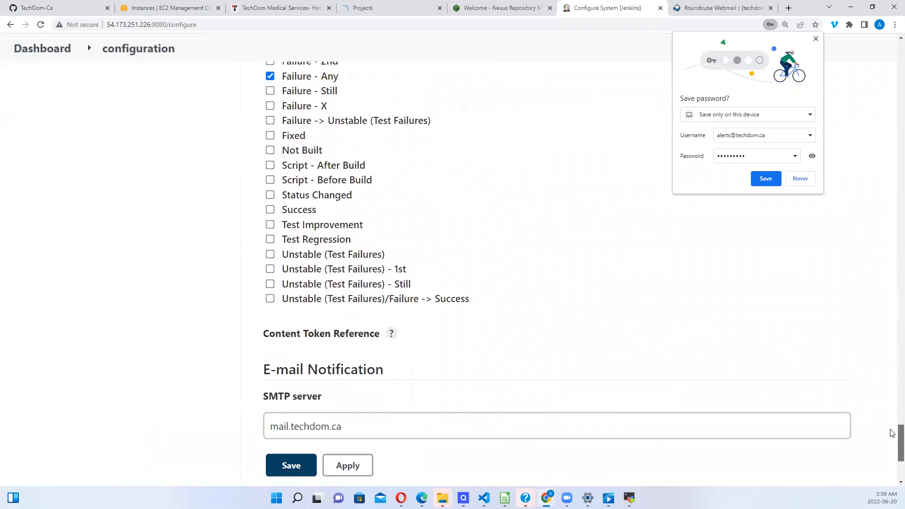
left_click_drag(890, 414, 890, 452)
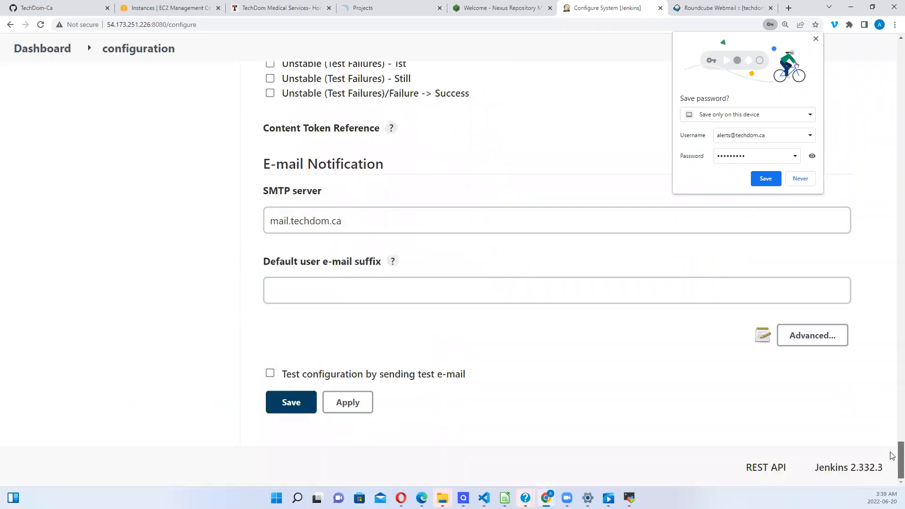
left_click(349, 410)
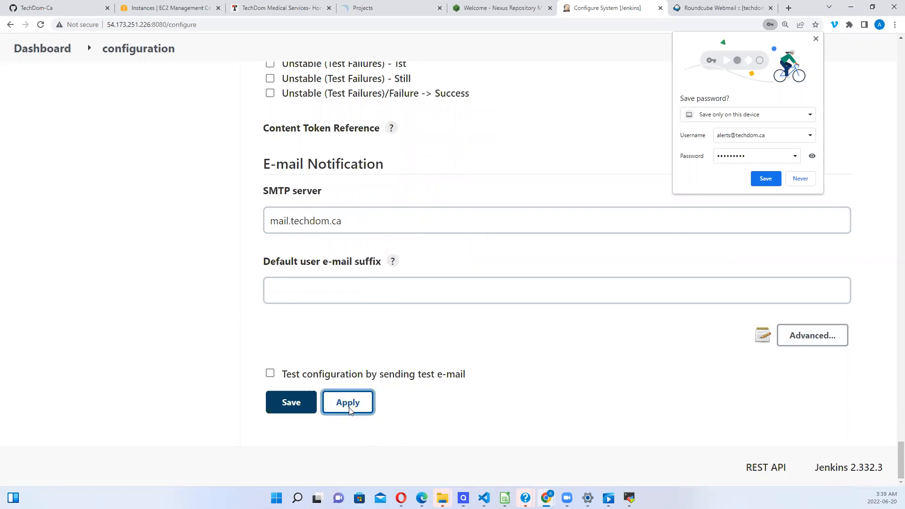
left_click(291, 403)
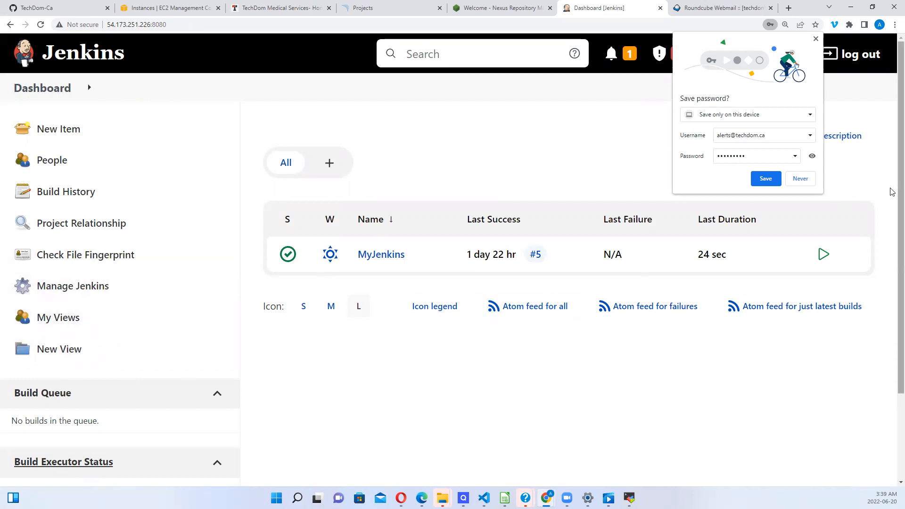
Step: Glance at Manage Jenkins, then go back to the dashboard and open the MyJenkins project
mouse_move(892, 192)
left_mouse_down()
mouse_move(892, 289)
mouse_move(885, 176)
left_mouse_up()
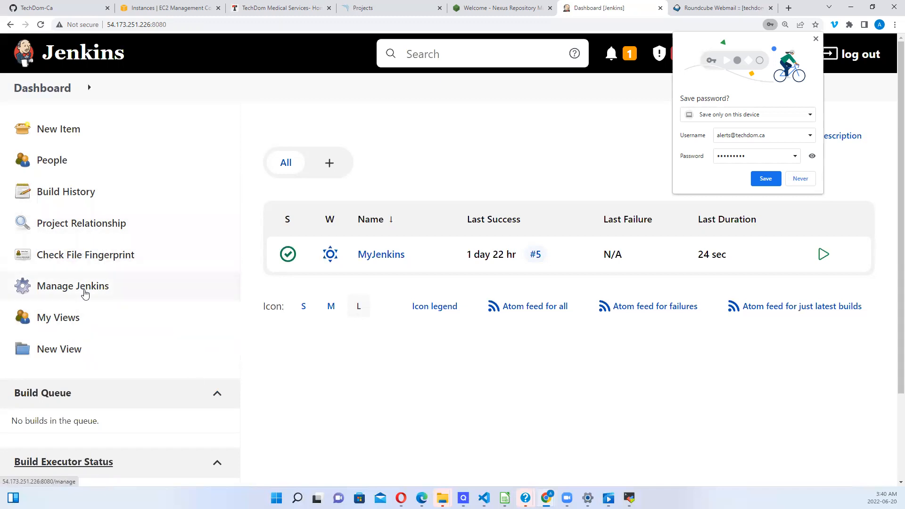
left_click(67, 289)
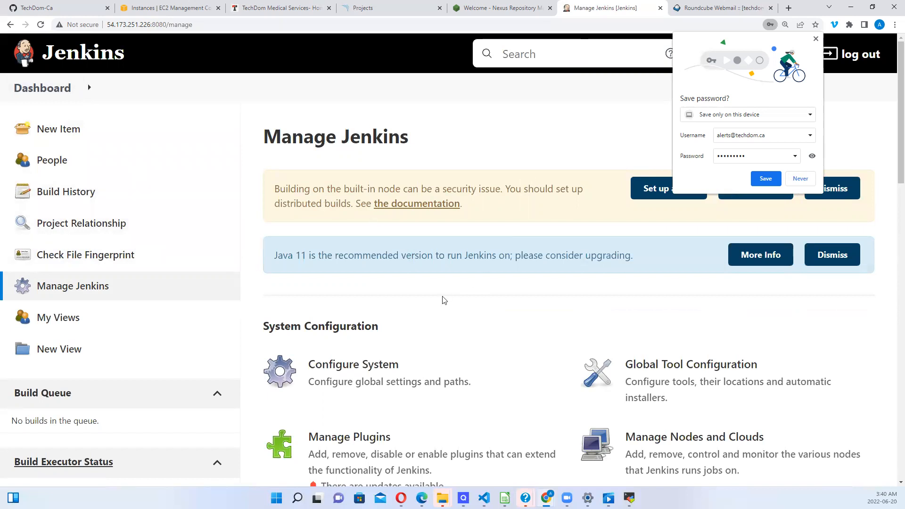
left_click(42, 88)
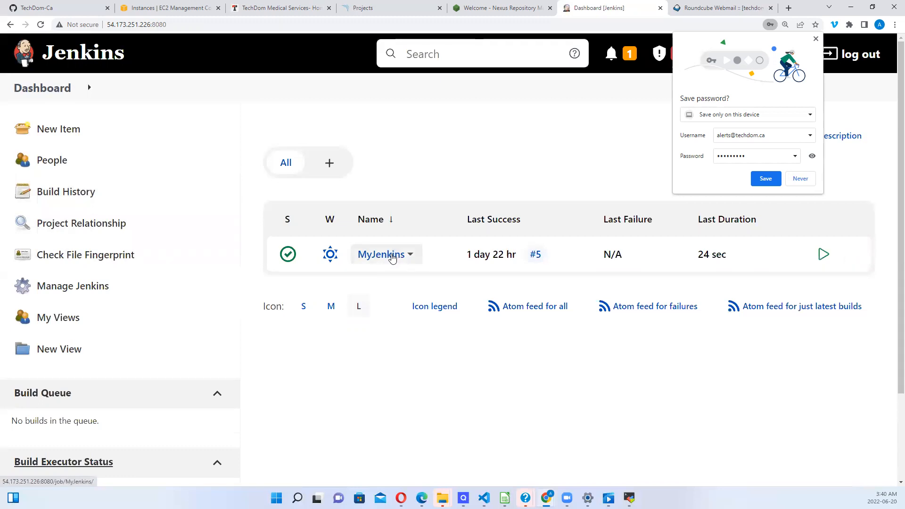
left_click(396, 255)
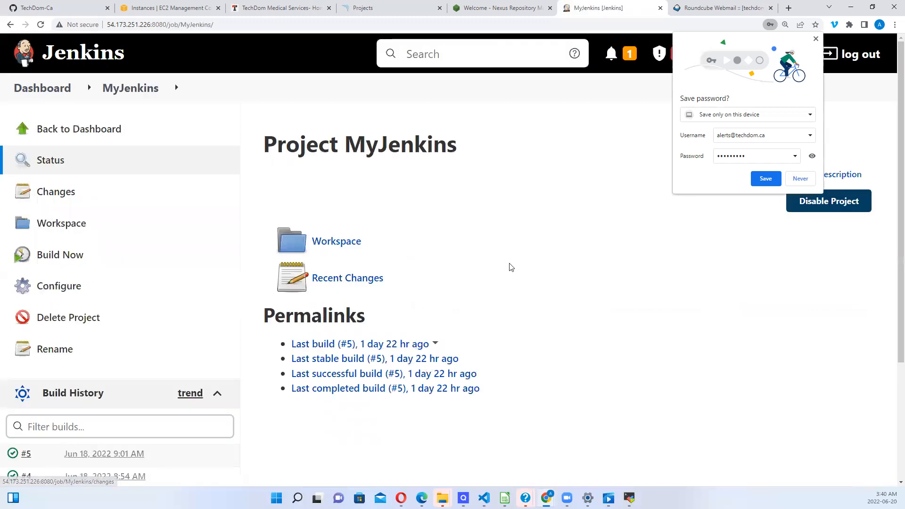
Step: Open MyJenkins's Configure page, dismiss the save-password popup, and scroll to the Build section
scroll(558, 272, "down", 3)
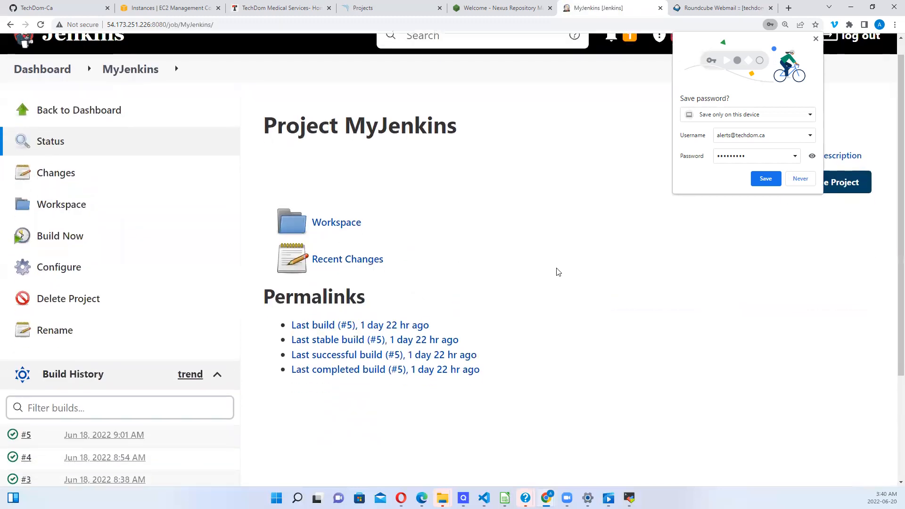
scroll(557, 272, "down", 1)
scroll(557, 272, "up", 2)
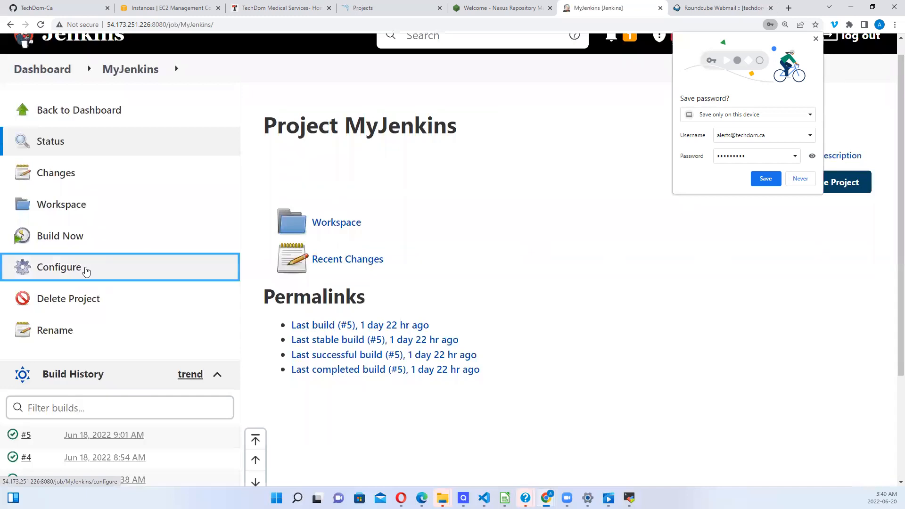
left_click(85, 272)
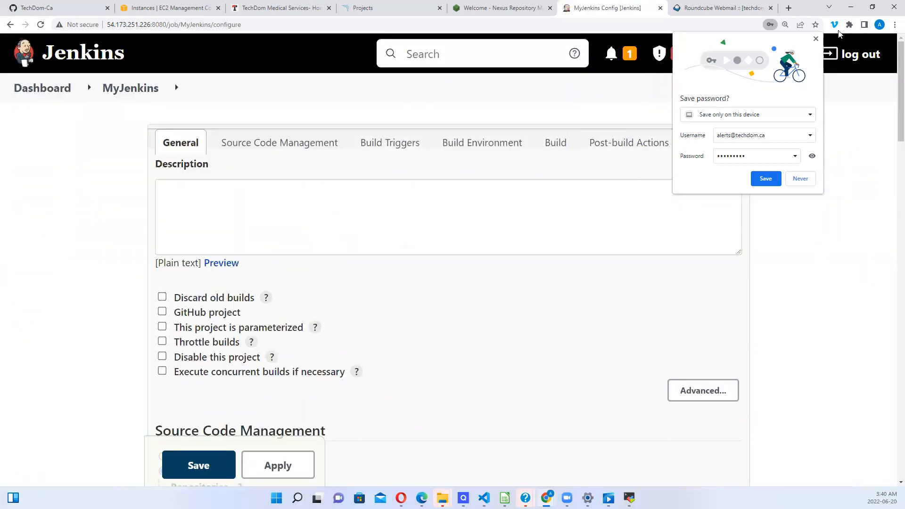
left_click(817, 40)
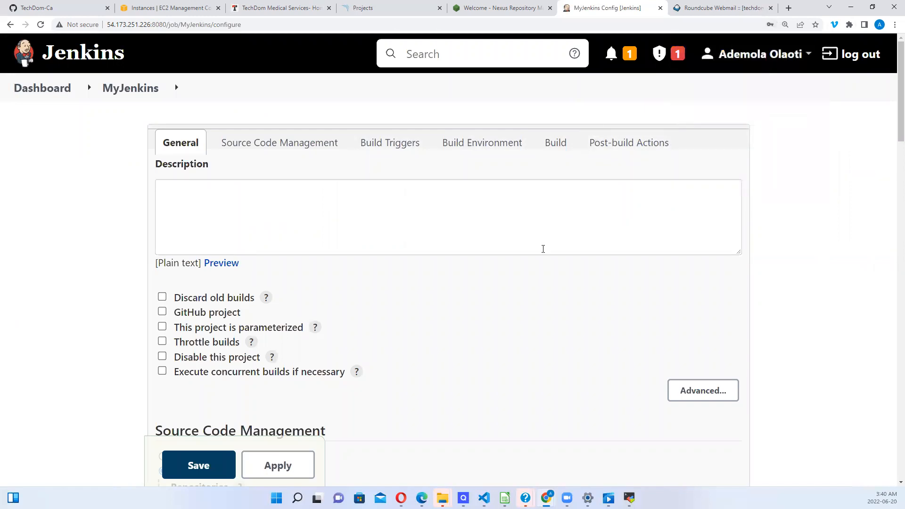
left_click_drag(892, 136, 738, 366)
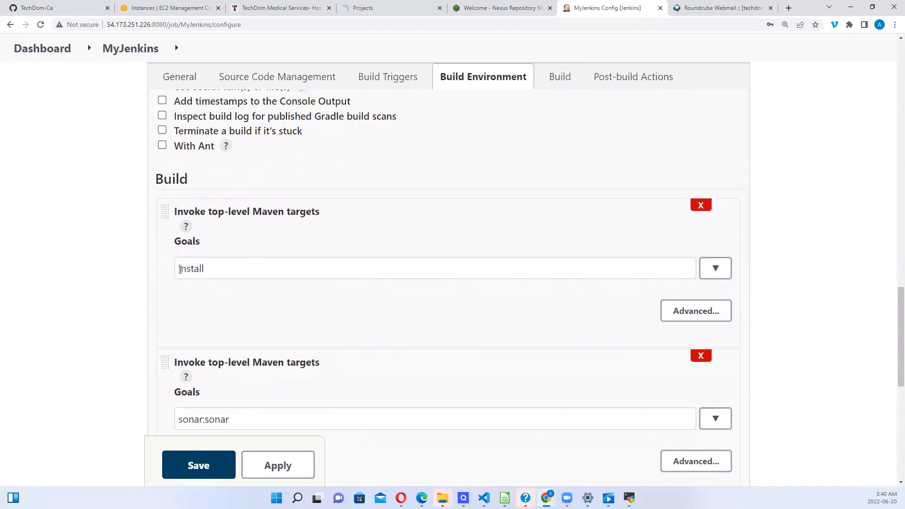
Step: Prefix each Maven goal with clean: clean install, clean sonar:sonar, clean deploy
left_click(178, 269)
type("clea")
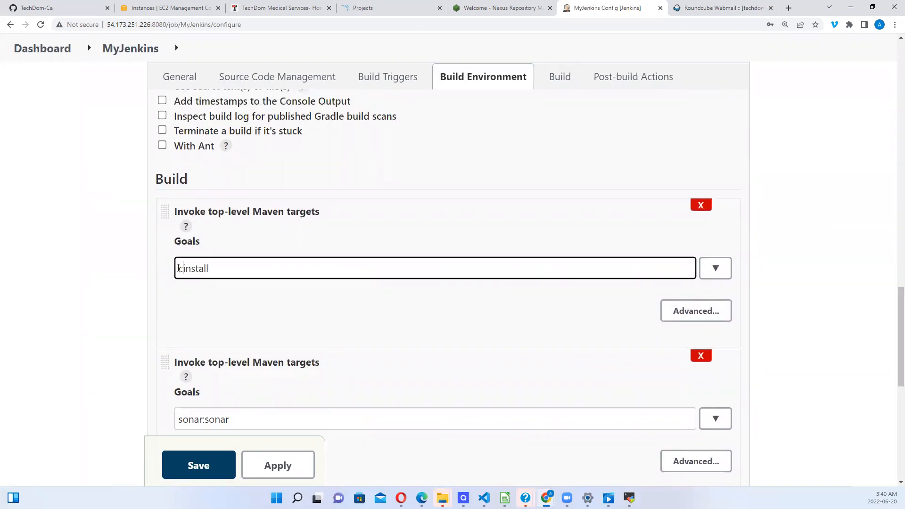
type("n")
left_click(180, 421)
type("clean")
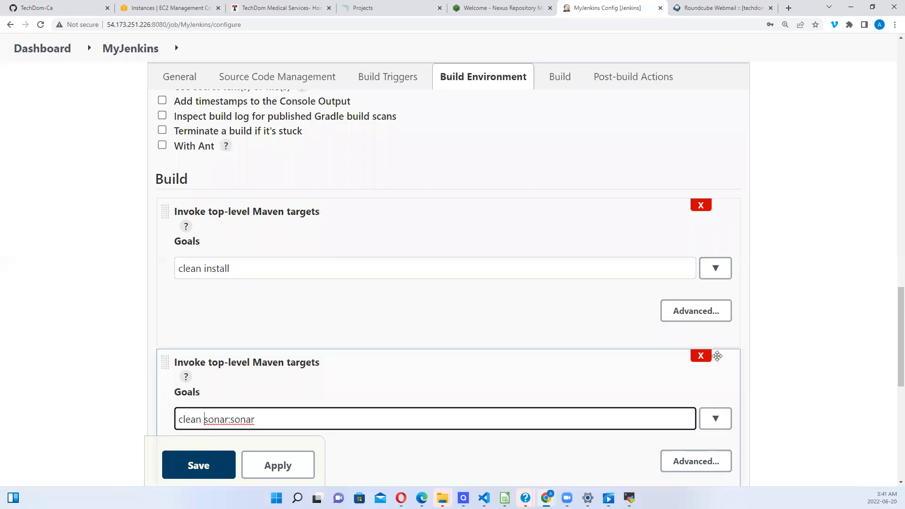
left_click_drag(891, 339, 891, 379)
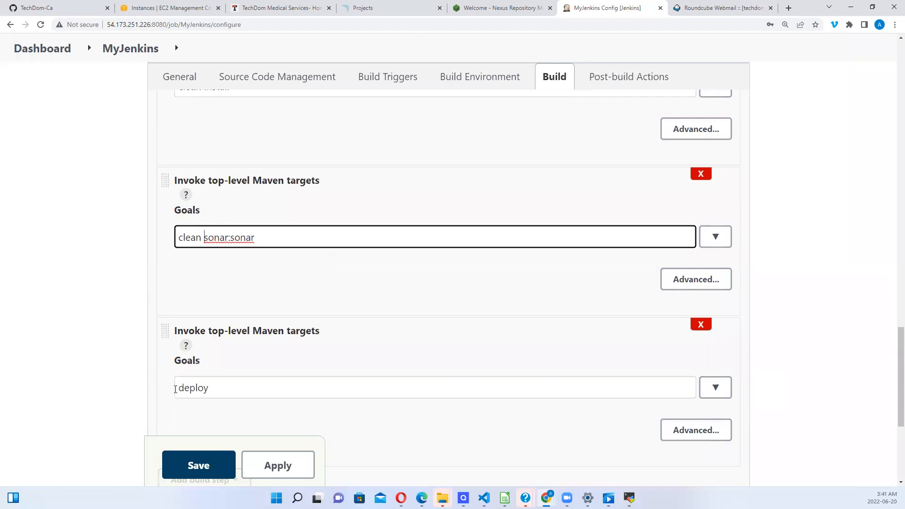
left_click(180, 388)
type("clean")
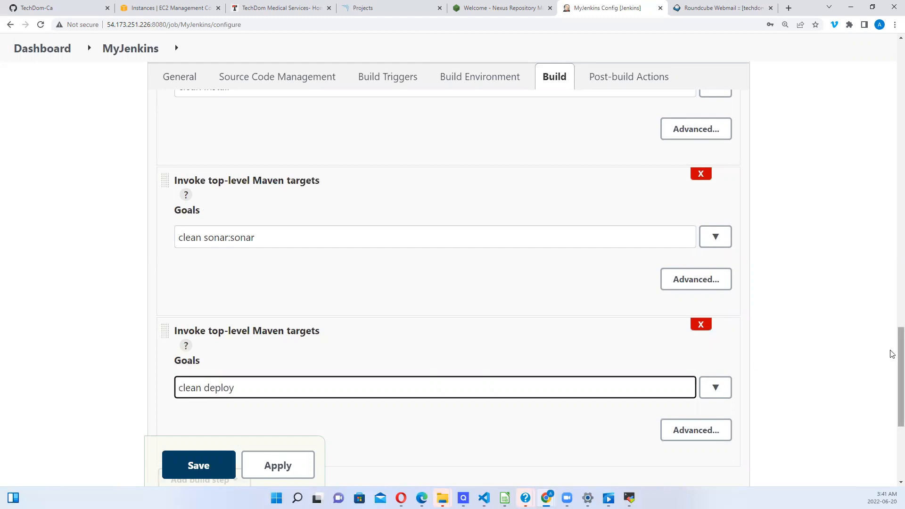
left_click_drag(892, 355, 892, 408)
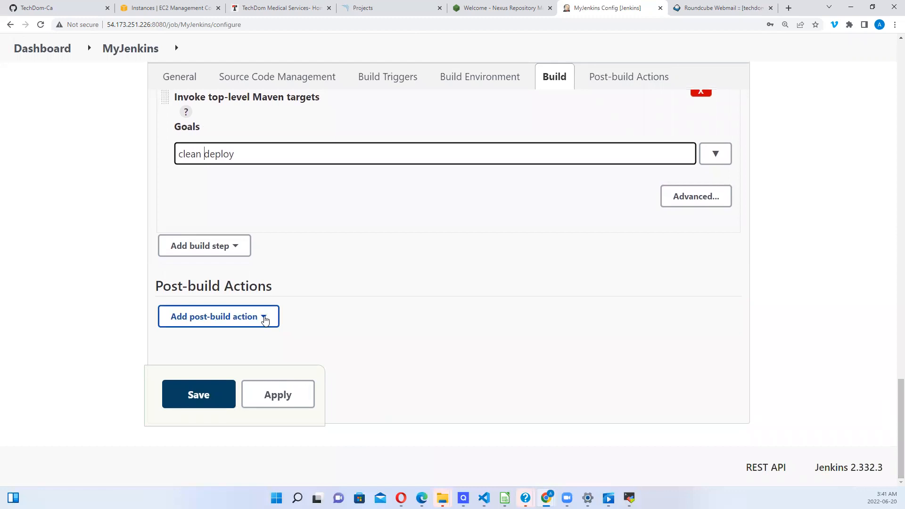
Step: Add an E-mail Notification post-build action with the developers' e-mail address as recipient
left_click(263, 317)
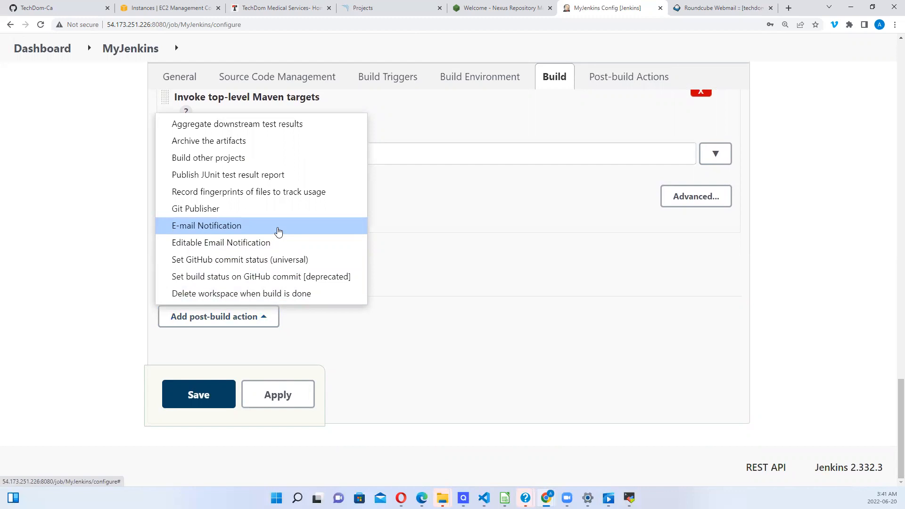
left_click(278, 231)
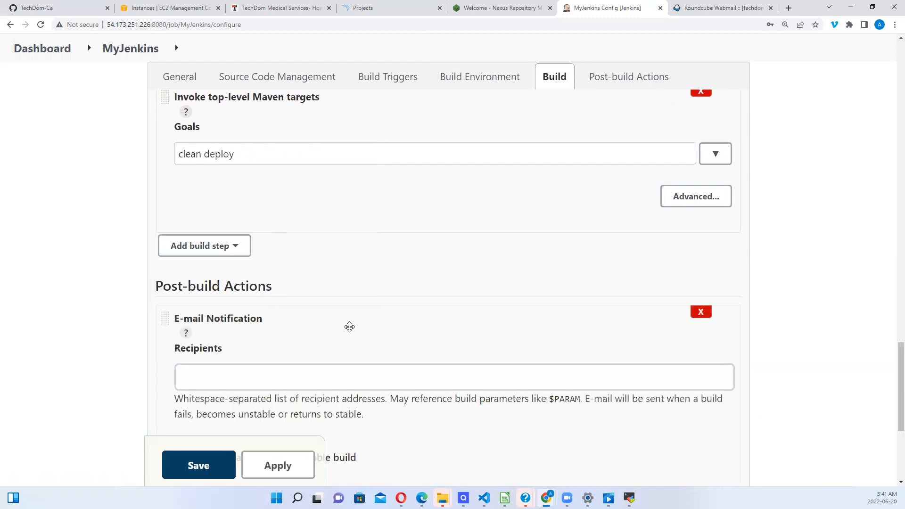
left_click(236, 374)
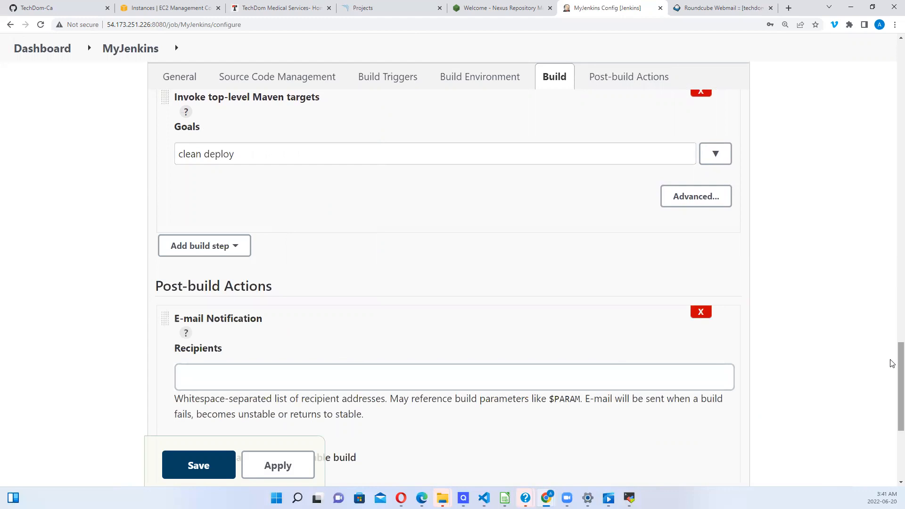
left_click_drag(893, 364, 893, 390)
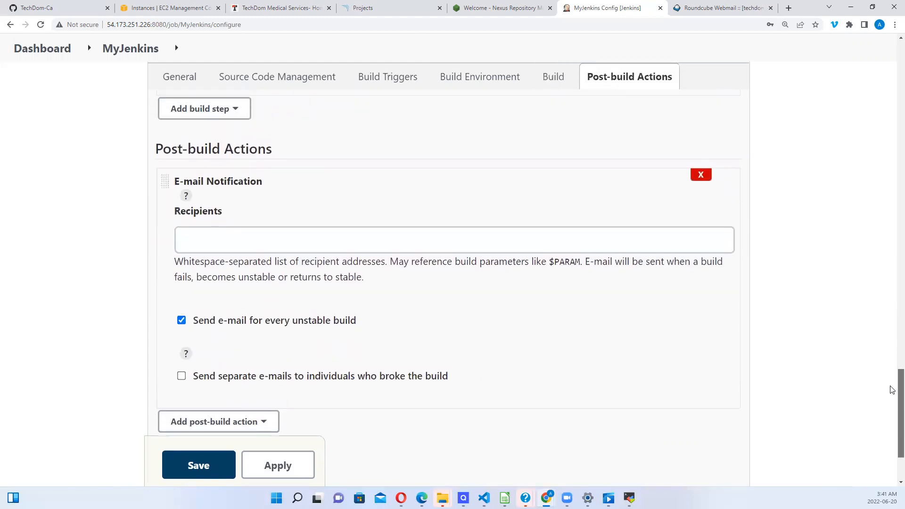
left_click(213, 248)
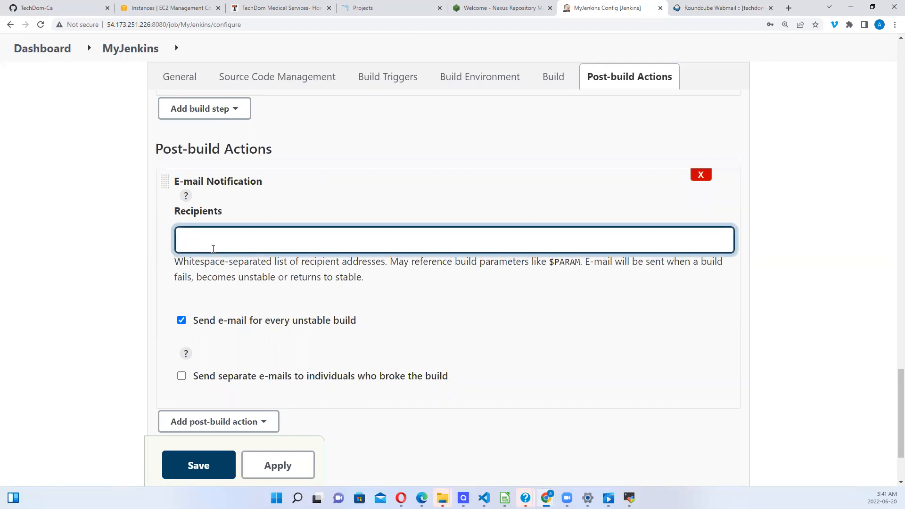
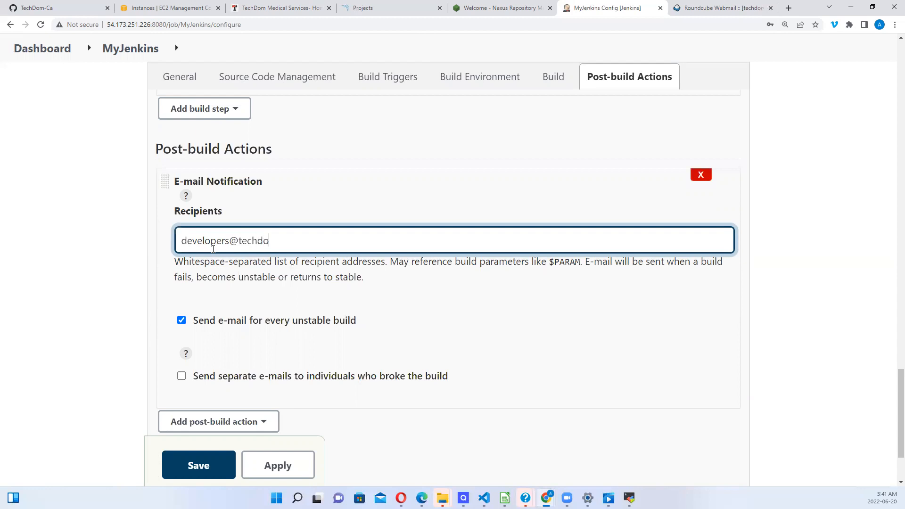
Step: Apply and save the MyJenkins job configuration
scroll(892, 388, "down", 3)
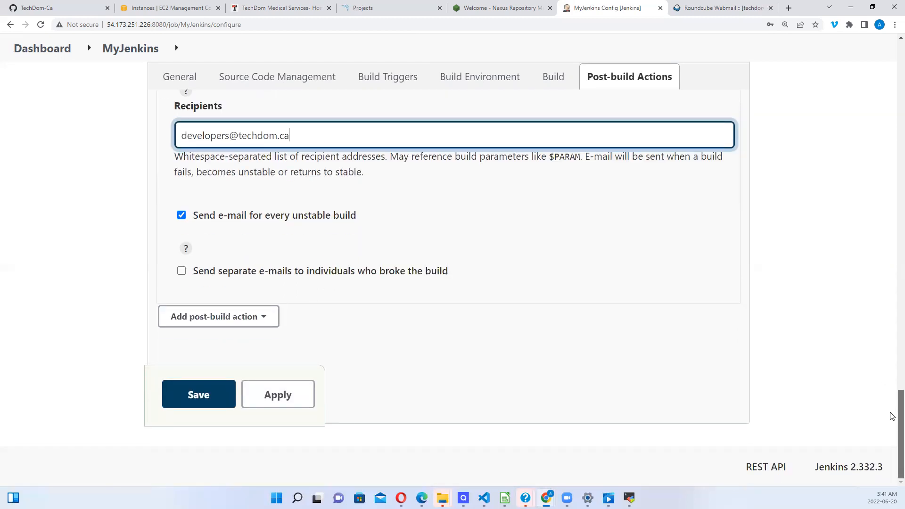
scroll(892, 416, "up", 2)
scroll(893, 410, "down", 2)
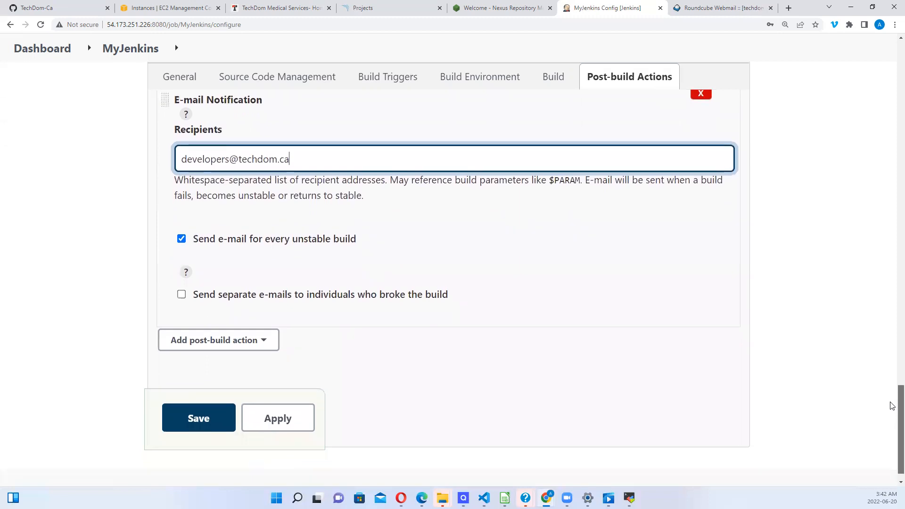
scroll(892, 405, "up", 1)
scroll(892, 400, "down", 1)
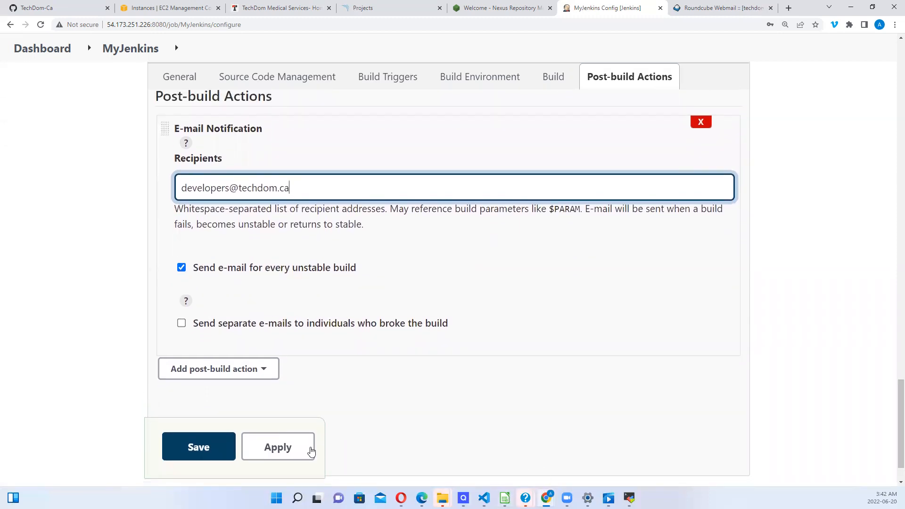
left_click(310, 449)
left_click(203, 448)
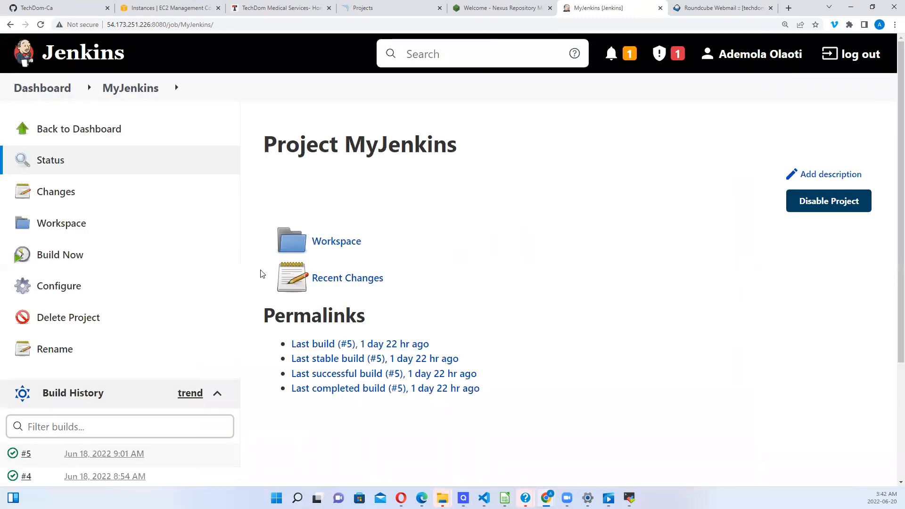
Step: Reopen MyJenkins configuration, check post-build actions without adding any, and return to Source Code Management
left_click(69, 293)
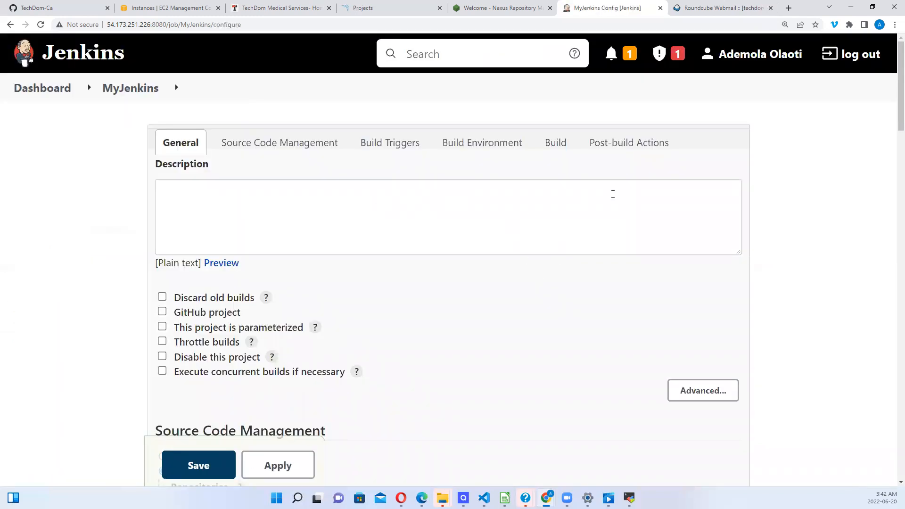
left_click_drag(892, 116, 886, 439)
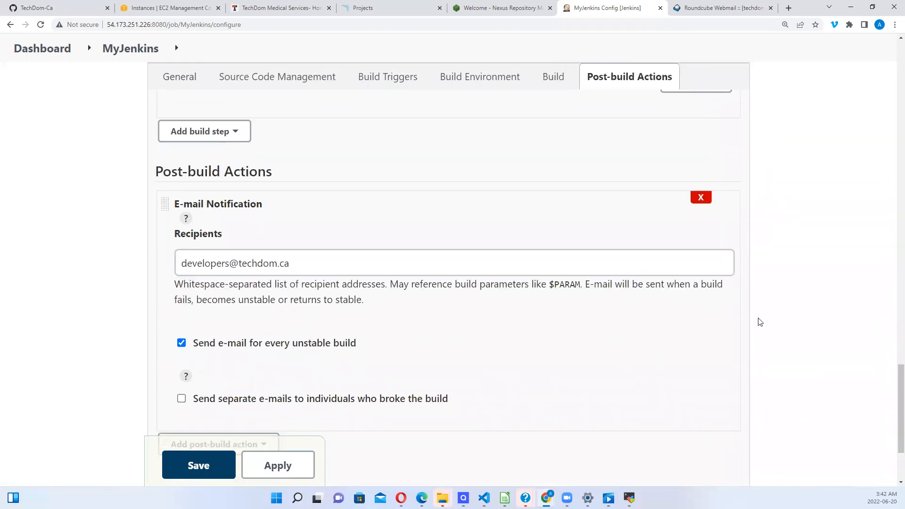
left_click_drag(893, 371, 892, 414)
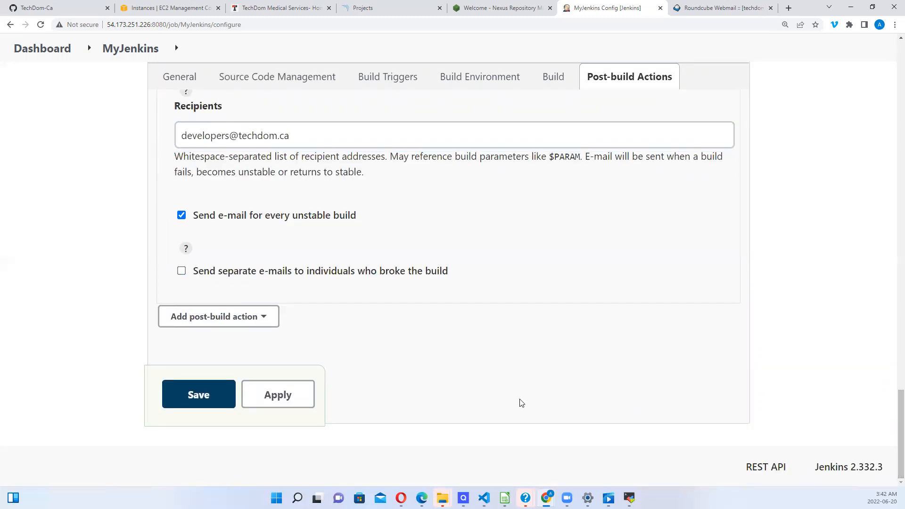
left_click(269, 323)
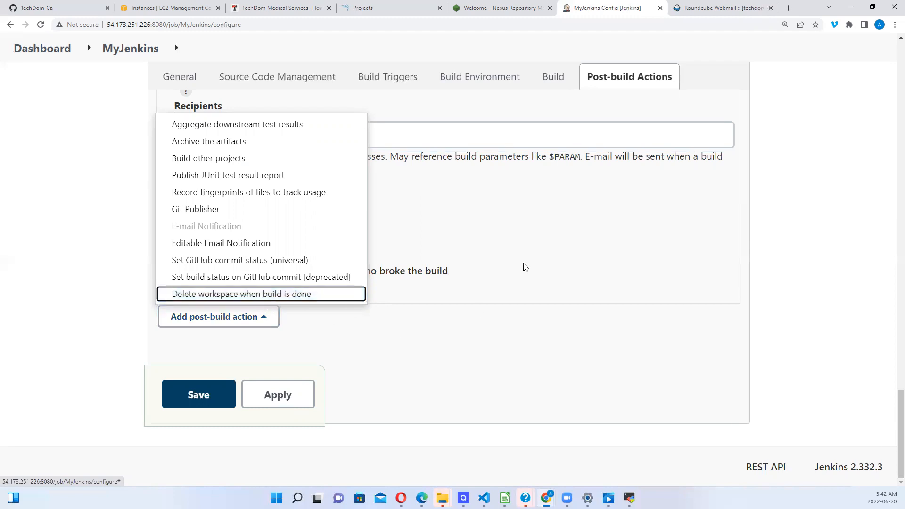
left_click(594, 239)
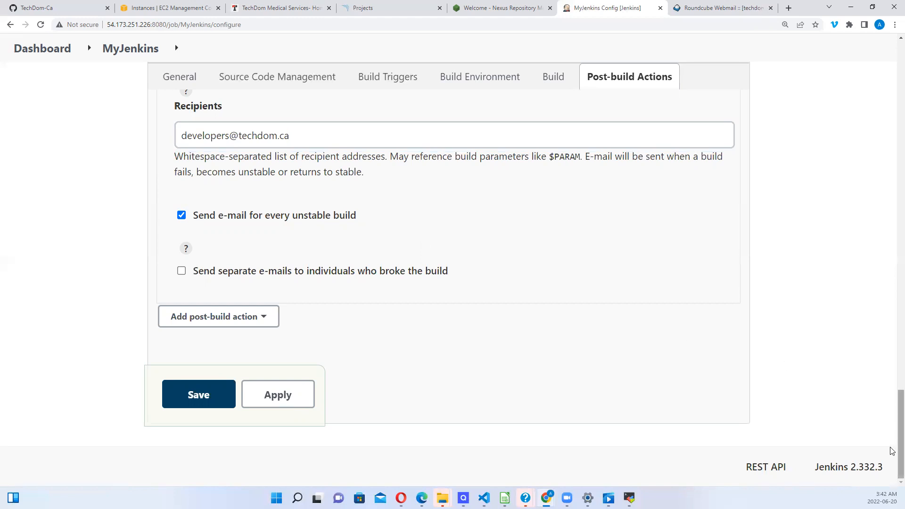
left_click_drag(892, 443, 869, 264)
scroll(866, 254, "up", 5)
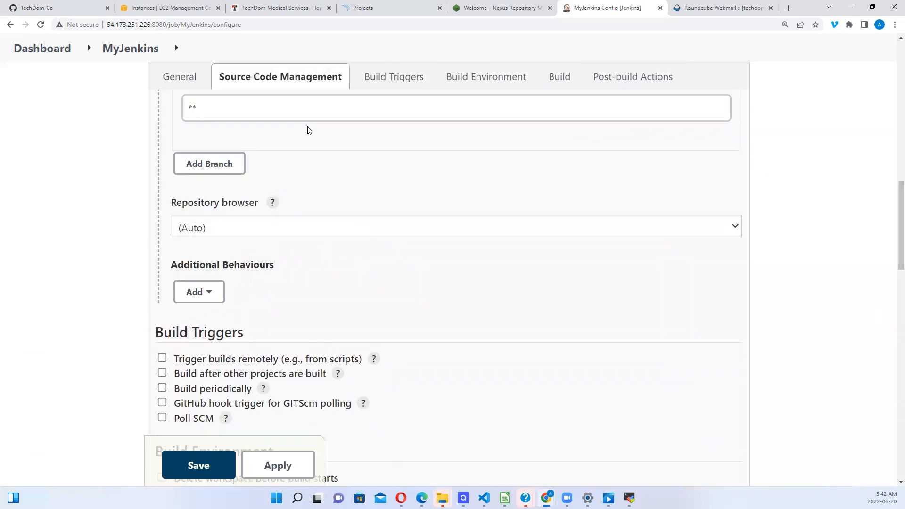
Step: Go to the organisation's webapplication repository and open its pom.xml in GitHub's editor
left_click(49, 10)
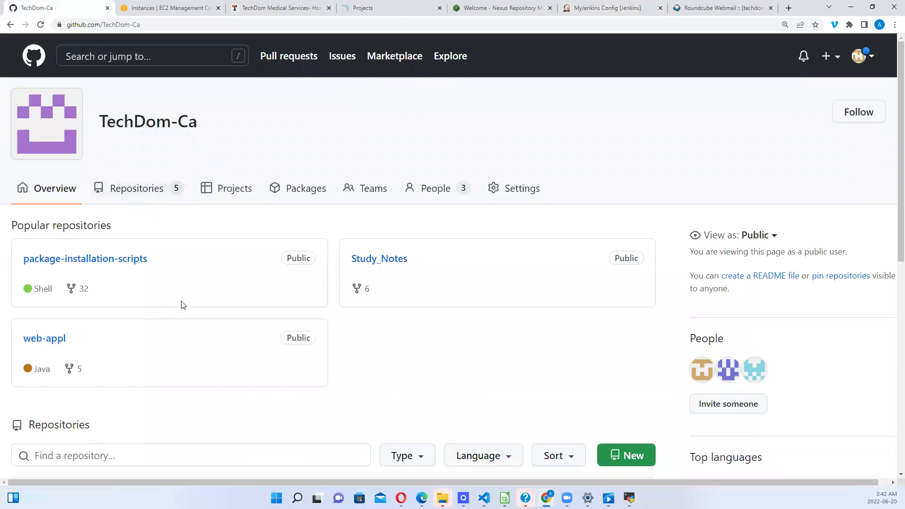
scroll(425, 341, "down", 3)
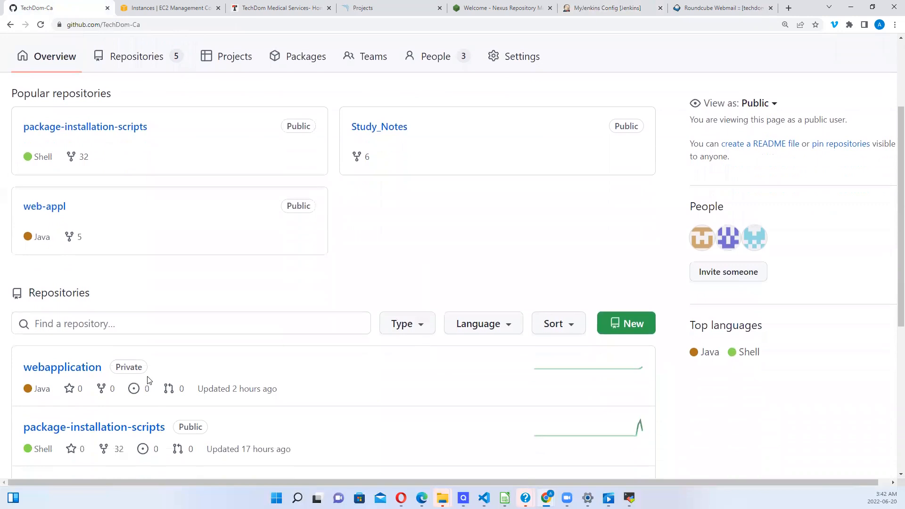
left_click(74, 372)
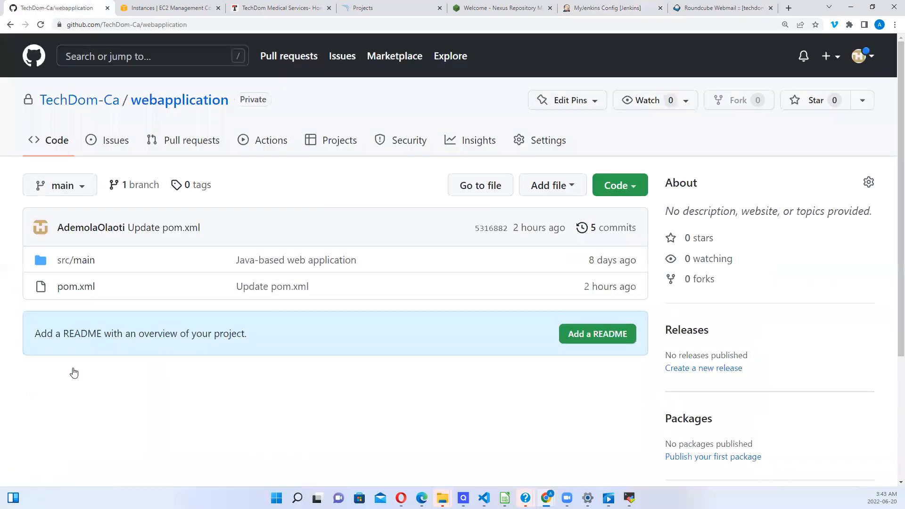
scroll(74, 372, "down", 2)
left_click(65, 209)
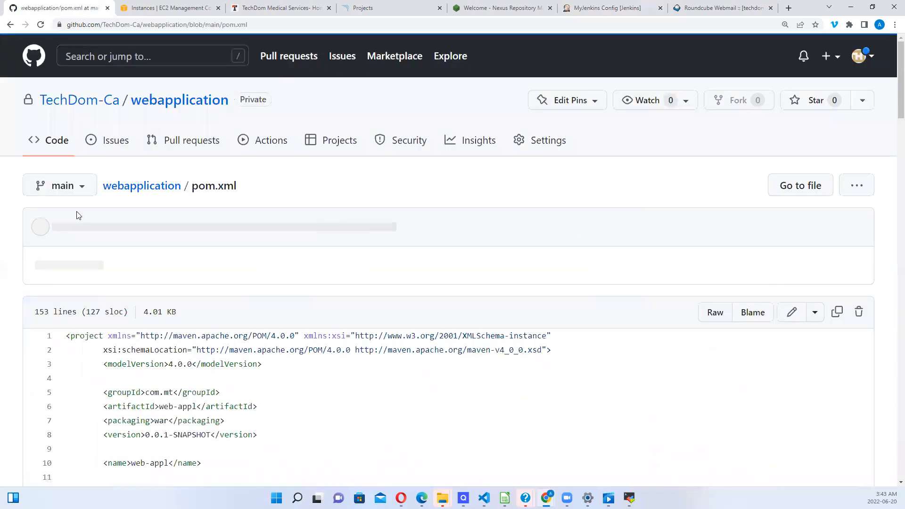
scroll(78, 215, "down", 5)
scroll(78, 211, "down", 2)
scroll(78, 210, "up", 5)
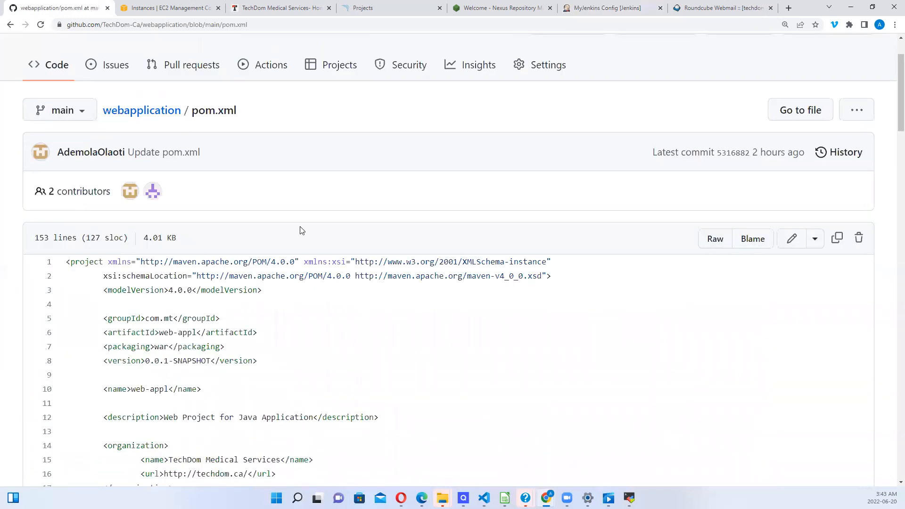
left_click(789, 240)
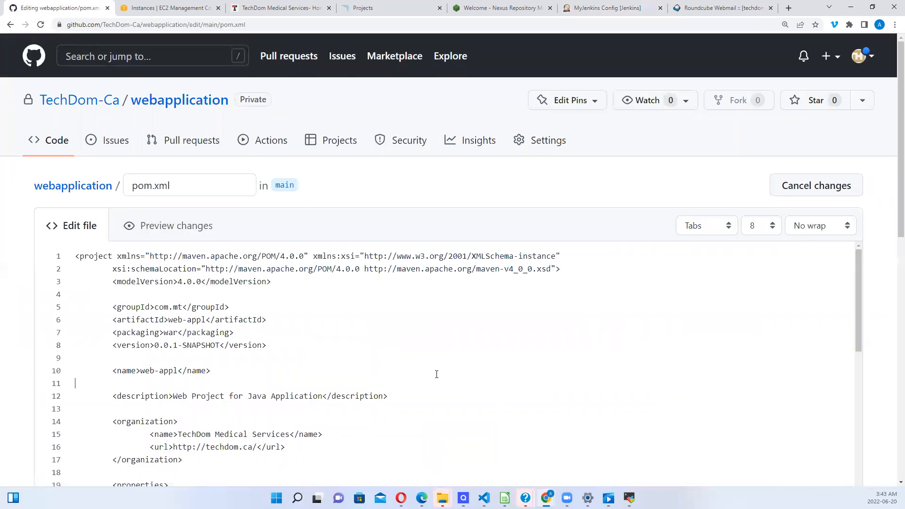
Step: On line 106, change the snapshot repository IP from 172.31.31.23 to 172.31.31.2
scroll(436, 374, "down", 10)
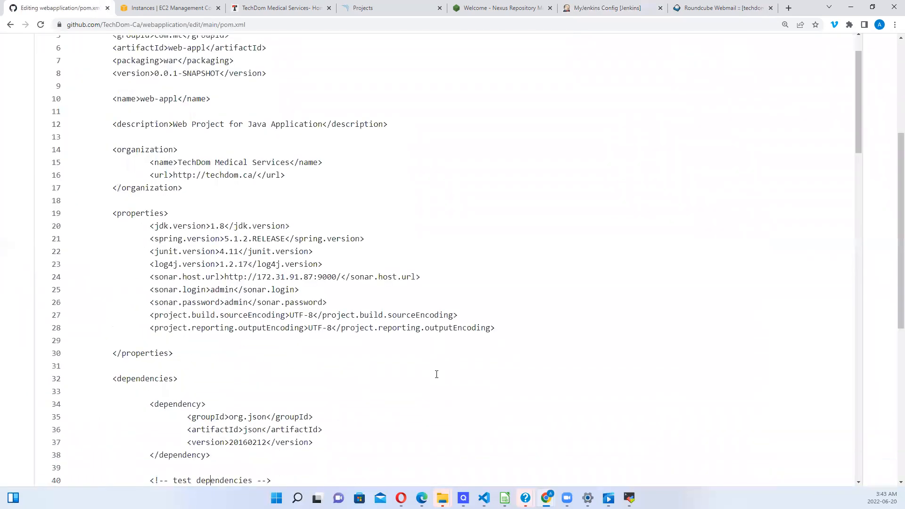
key("Down")
key("Down")
key("Down")
key("Down")
key("Down")
key("Down")
key("Down")
key("Down")
key("Down")
key("Down")
key("Down")
key("Down")
key("Down")
key("Down")
key("Down")
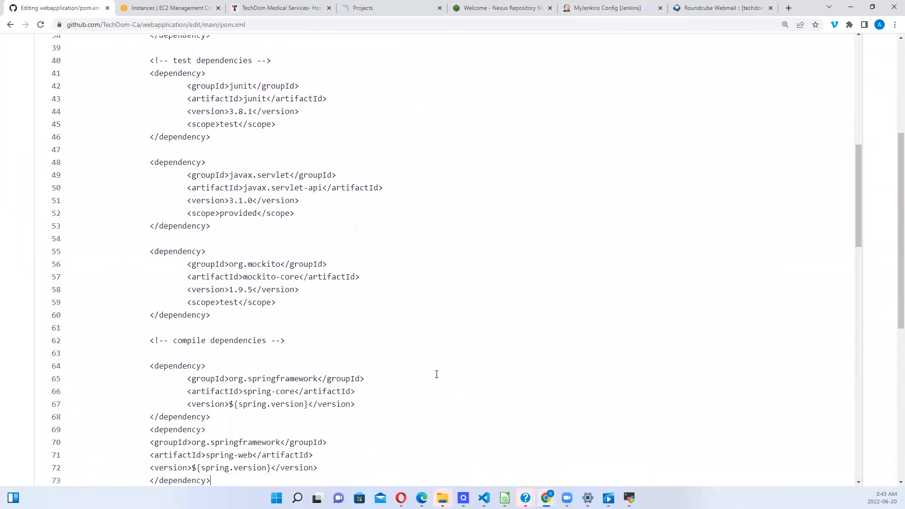
key("Down")
key("Down")
key("Down")
key("Down")
key("Down")
key("Down")
key("Down")
key("Down")
key("Down")
key("Down")
key("Down")
key("Down")
key("Down")
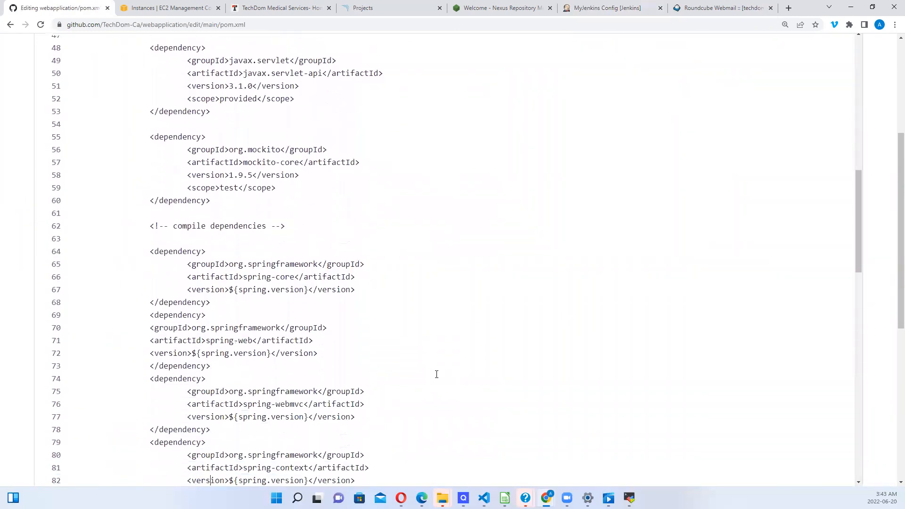
key("Down")
key("Down")
key("Down")
key("Down")
key("Down")
key("Down")
key("Down")
key("Down")
key("Down")
key("Down")
key("Down")
key("Down")
key("Down")
key("Down")
key("Down")
key("Down")
key("Down")
key("Down")
key("Down")
key("Down")
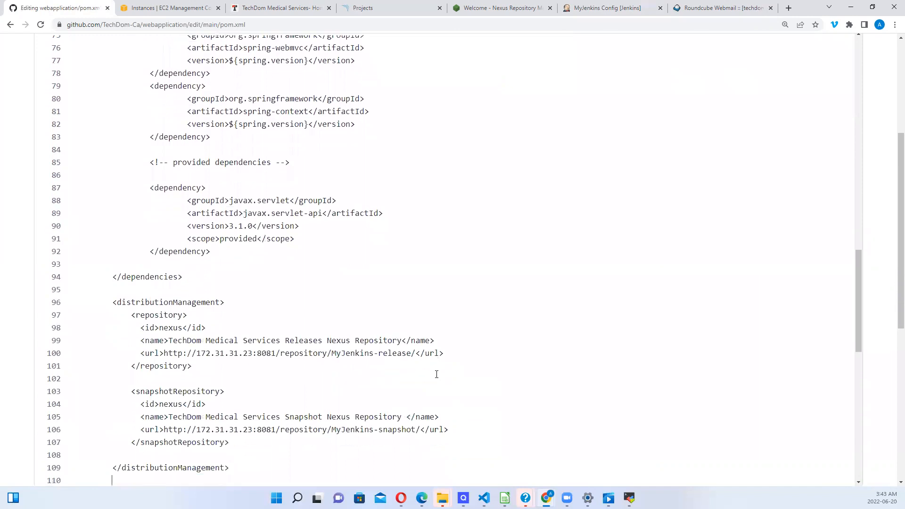
key("Down")
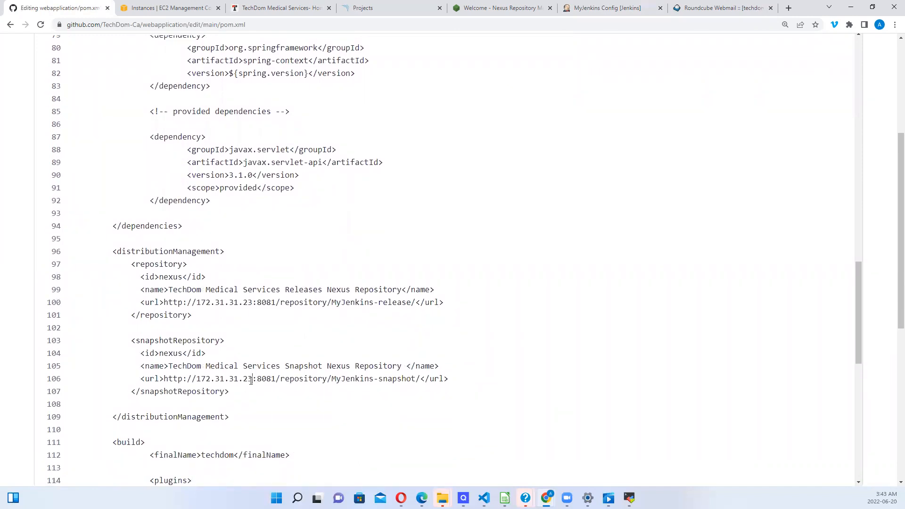
key("BackSpace")
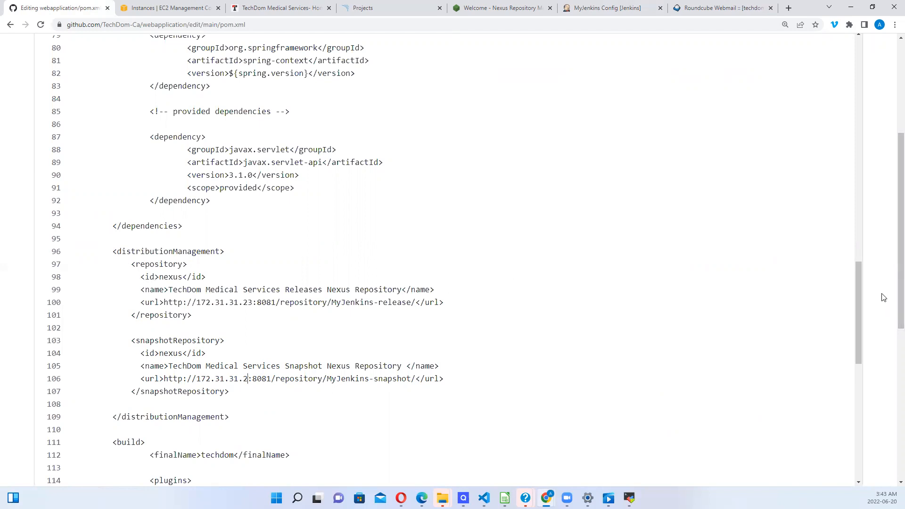
Step: Commit the pom.xml edit directly to main as 'Update pom.xml'
scroll(858, 295, "down", 10)
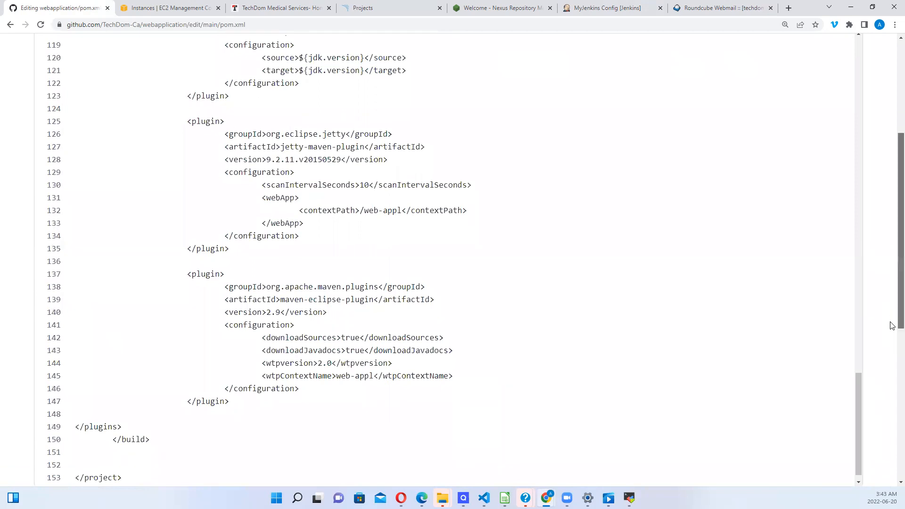
scroll(892, 377, "down", 4)
scroll(892, 427, "down", 4)
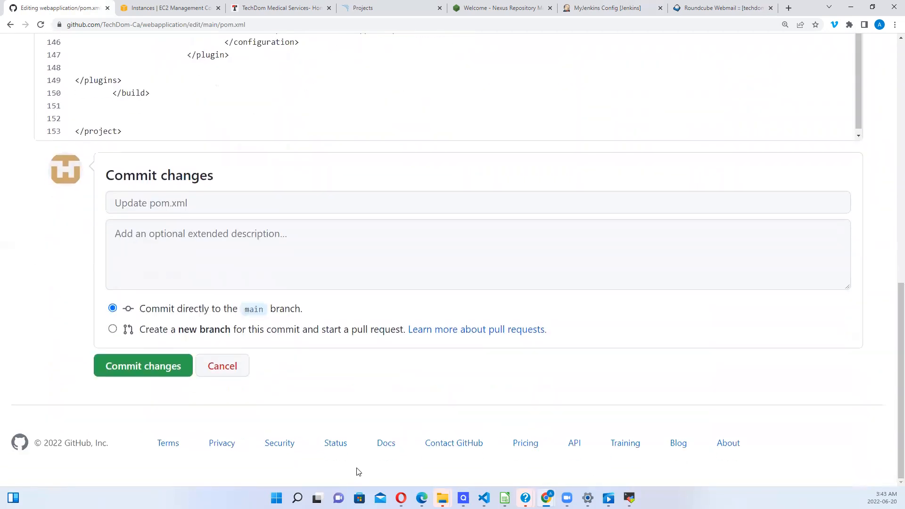
left_click(151, 372)
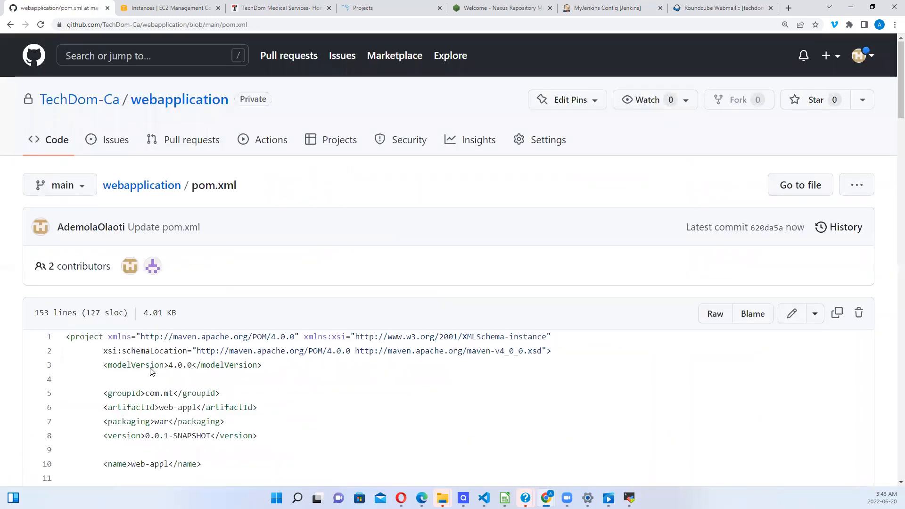
scroll(151, 371, "down", 12)
scroll(151, 372, "down", 2)
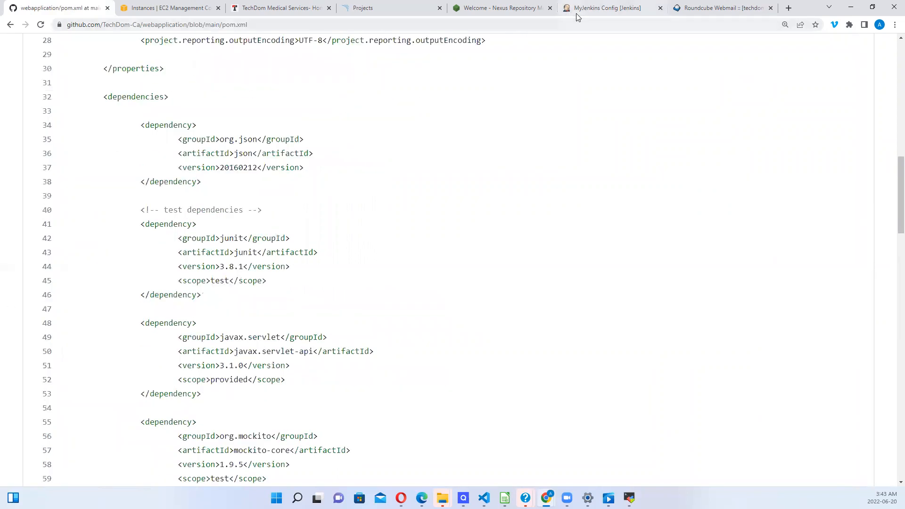
Step: Save the MyJenkins job configuration and trigger build #6 with Build Now
left_click(592, 9)
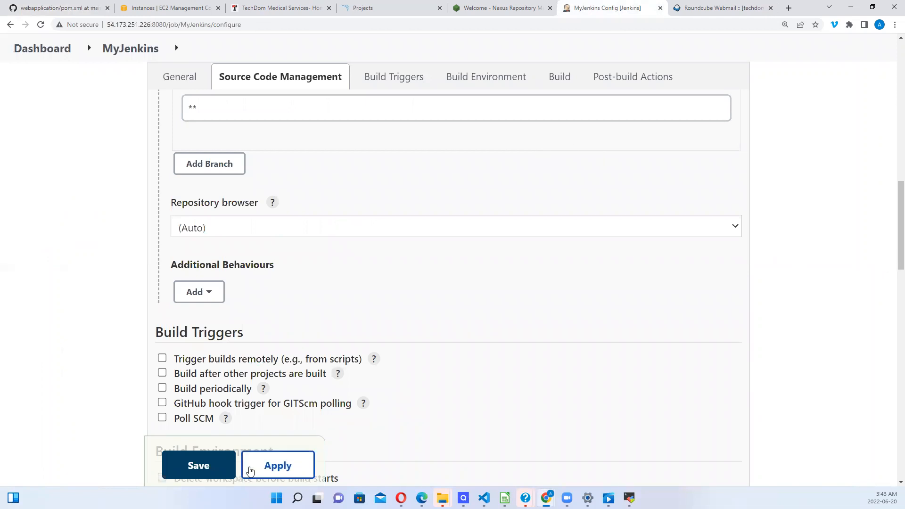
left_click(227, 467)
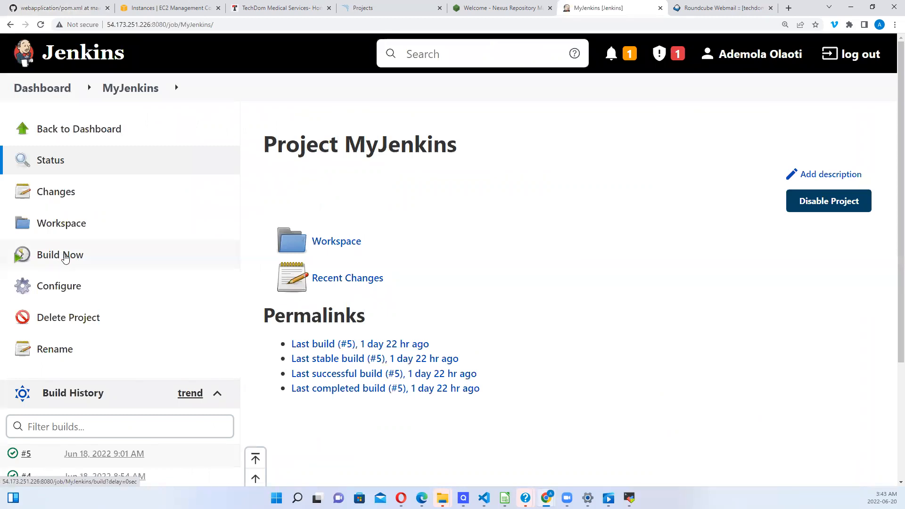
left_click(65, 259)
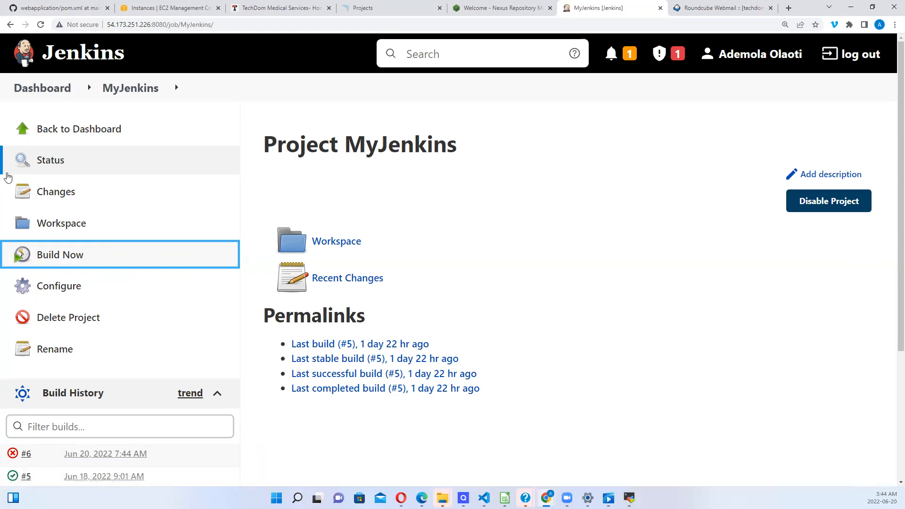
Step: Check the MyJenkins workspace file listing, then return to Roundcube Webmail
left_click(337, 243)
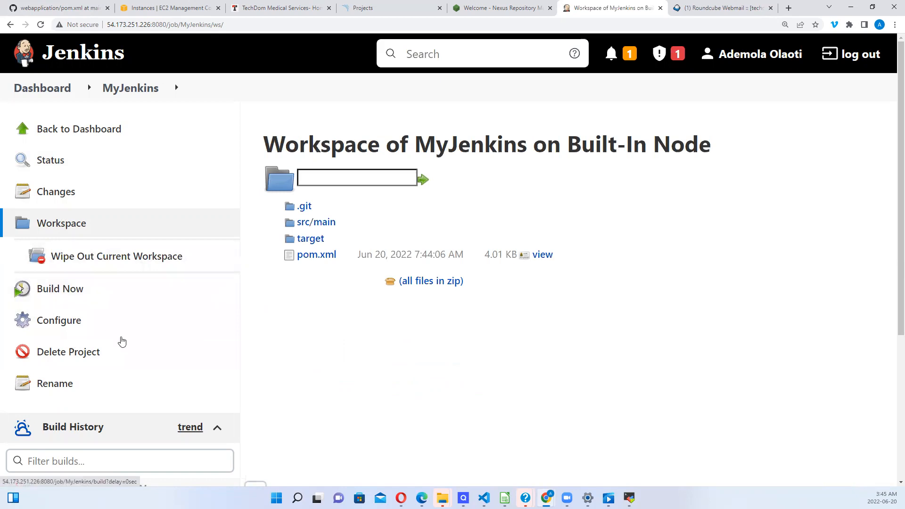
left_click(720, 12)
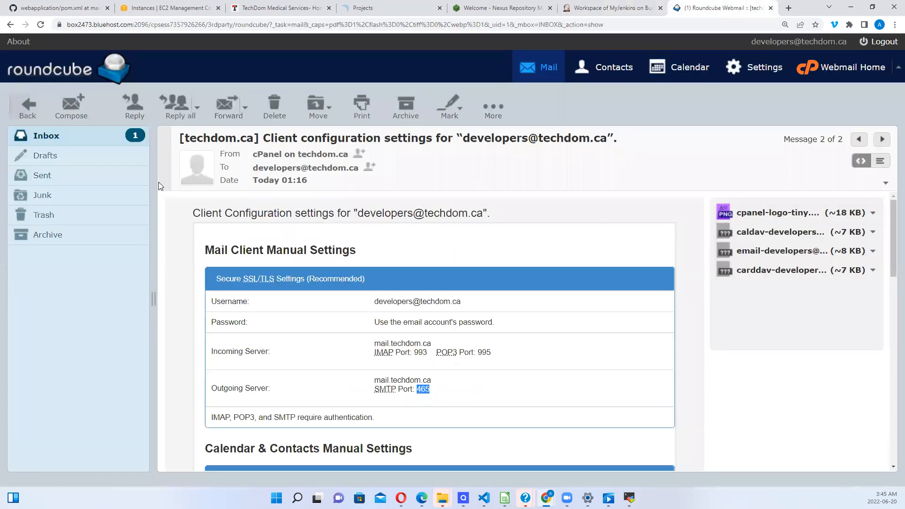
Step: Refresh the inbox and select the 'Build failed in Jenkins: MyJenkins #6' email
left_click(60, 132)
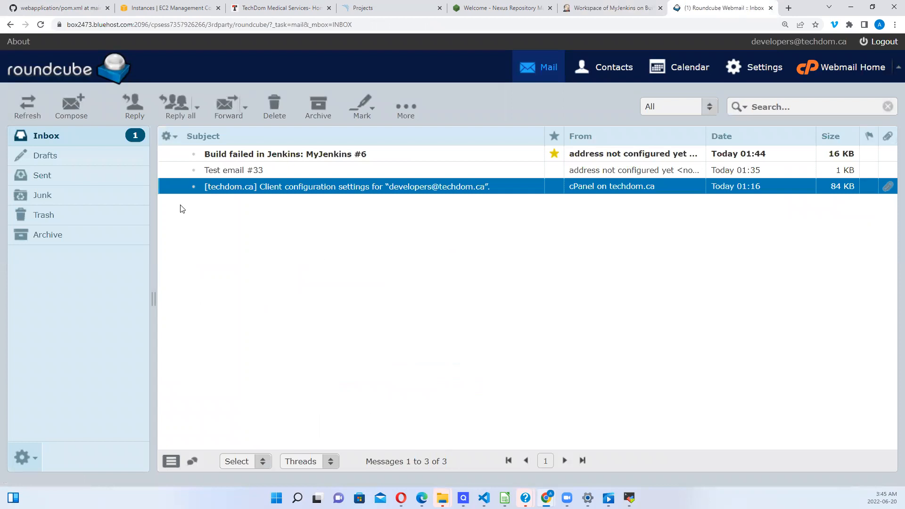
left_click(294, 158)
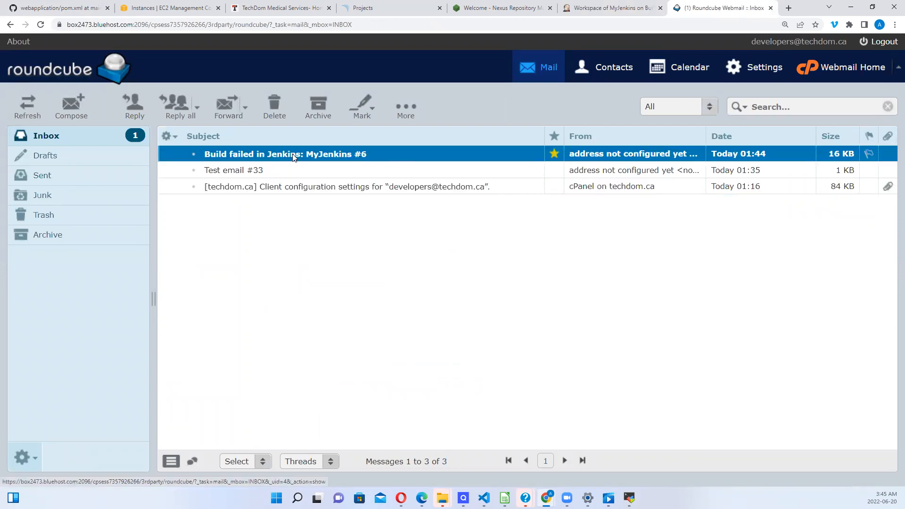
Step: Read the MyJenkins #6 failure log and highlight the duplicate javax.servlet-api warning at line 87
double_click(293, 156)
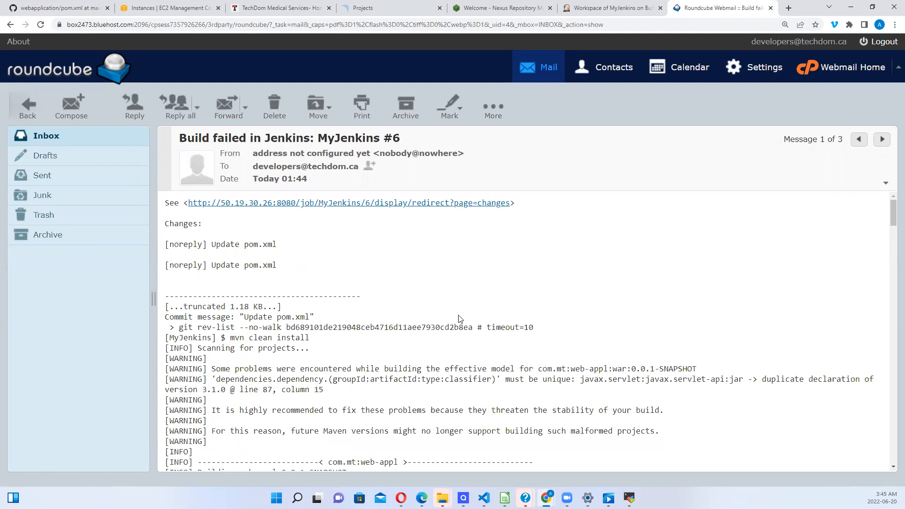
scroll(400, 325, "down", 3)
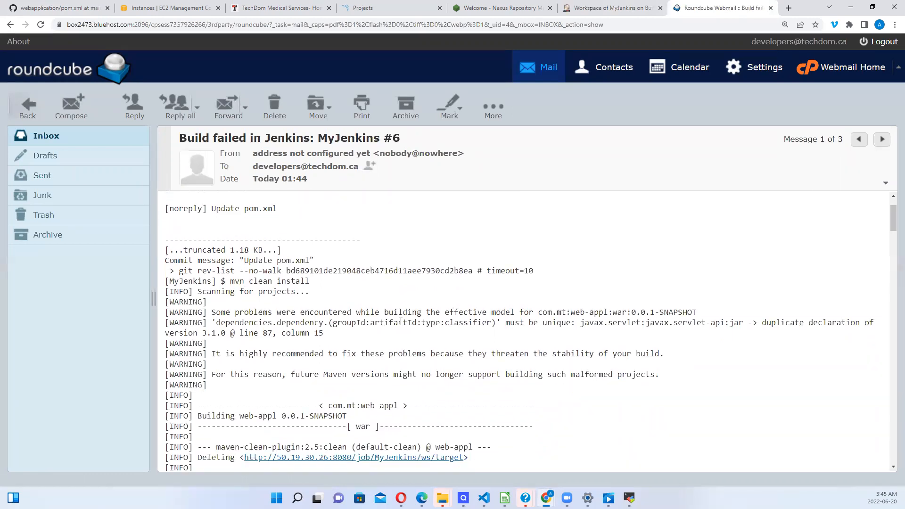
scroll(400, 325, "down", 7)
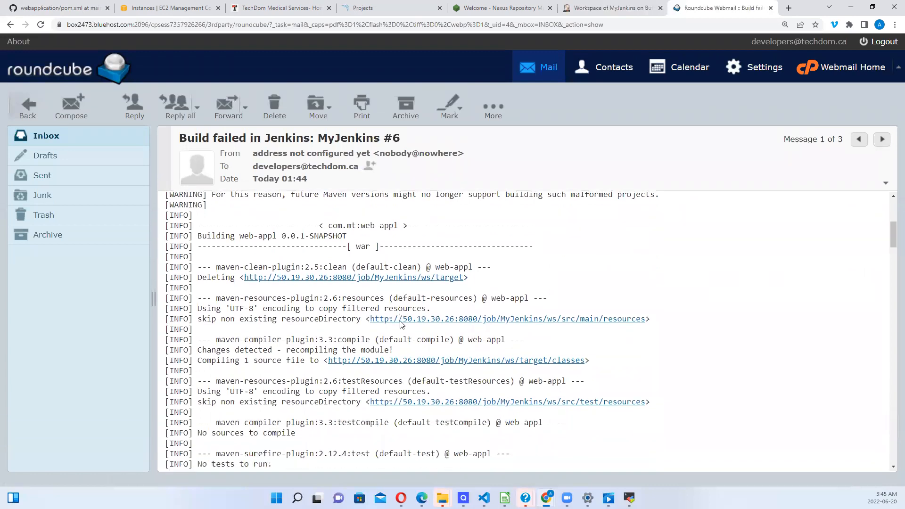
scroll(401, 324, "down", 5)
scroll(400, 324, "up", 6)
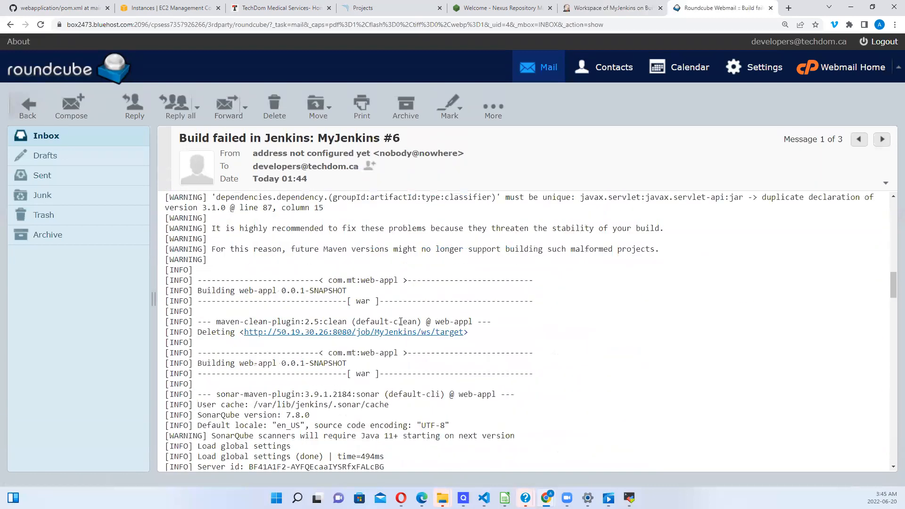
scroll(400, 325, "up", 9)
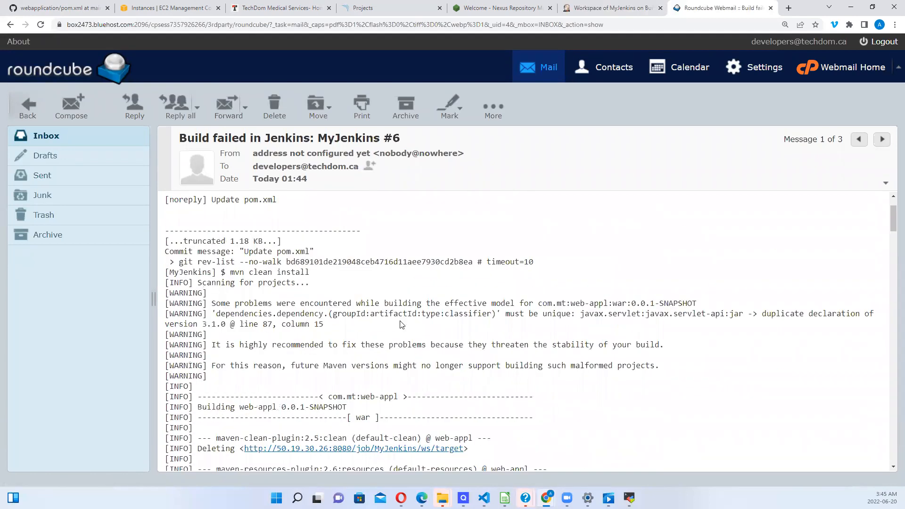
scroll(400, 325, "up", 1)
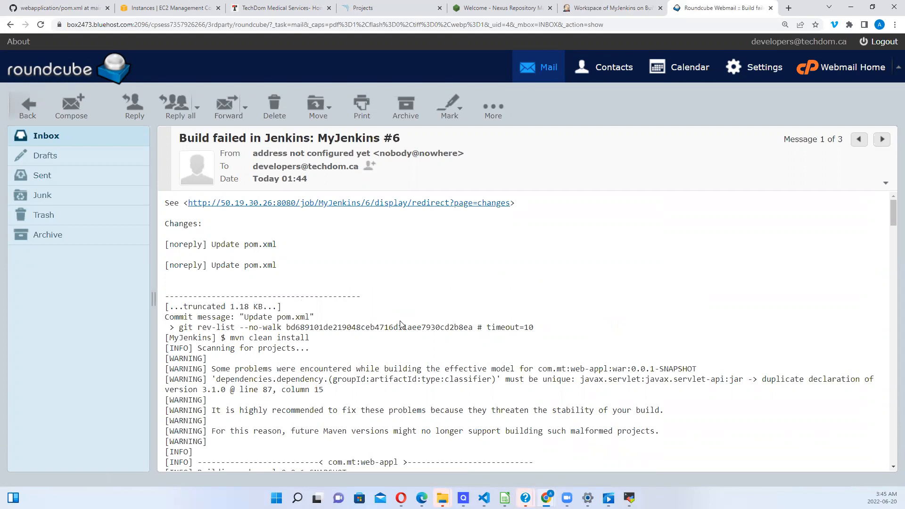
scroll(400, 324, "down", 3)
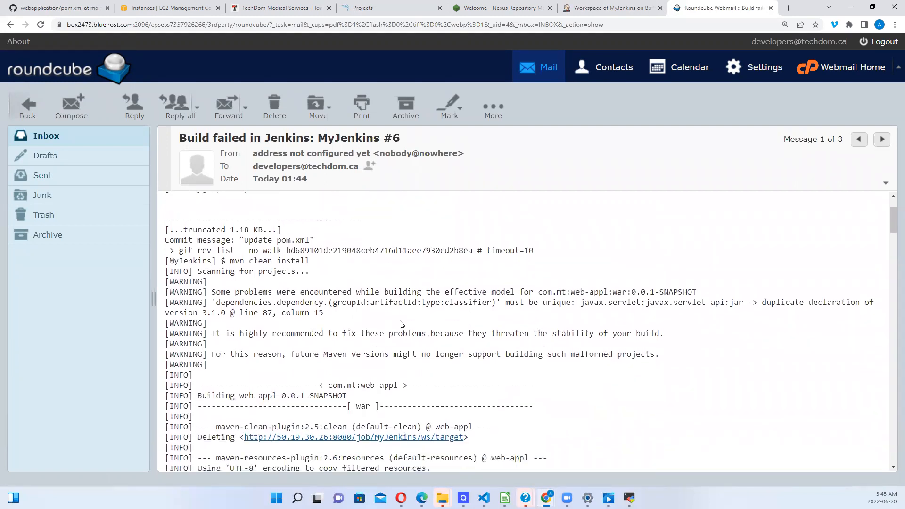
scroll(400, 323, "up", 1)
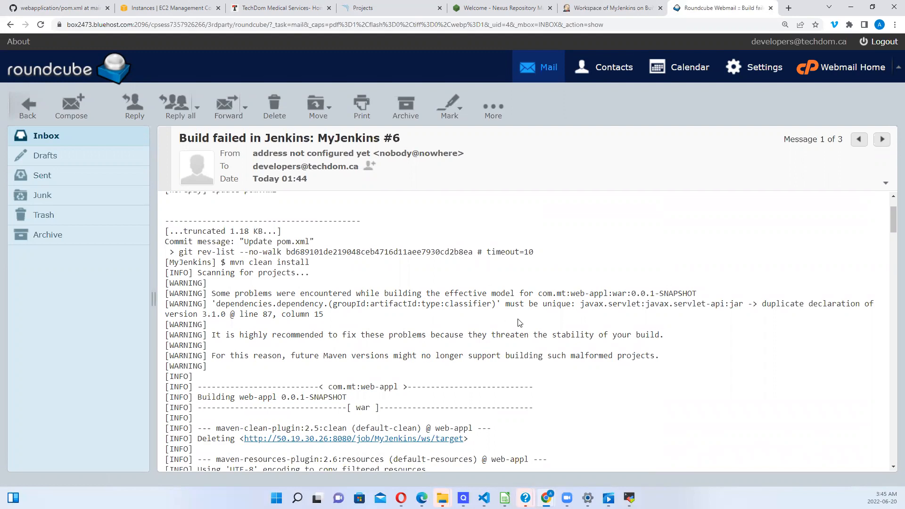
scroll(519, 323, "down", 1)
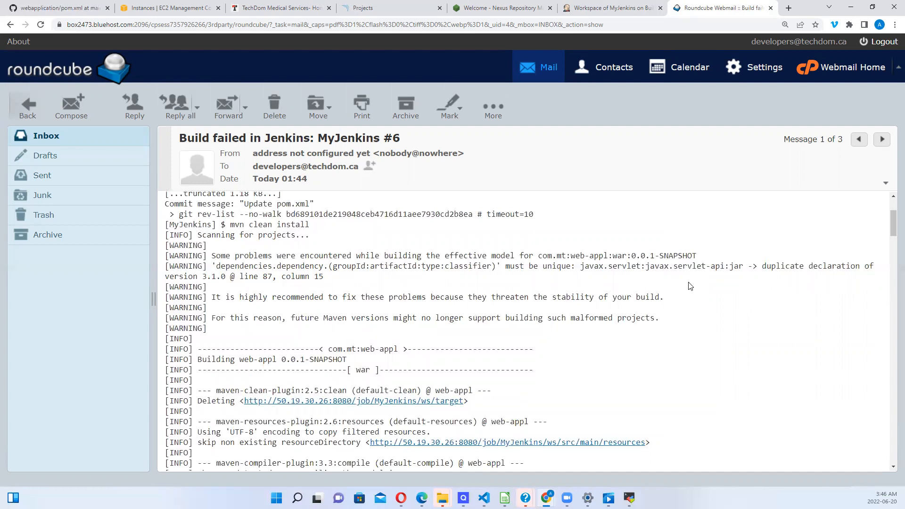
left_click_drag(767, 267, 515, 279)
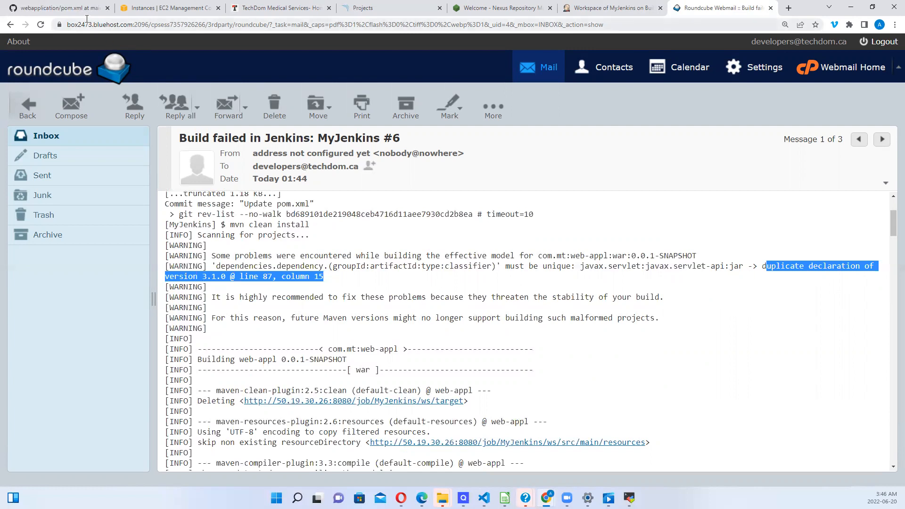
left_click(68, 10)
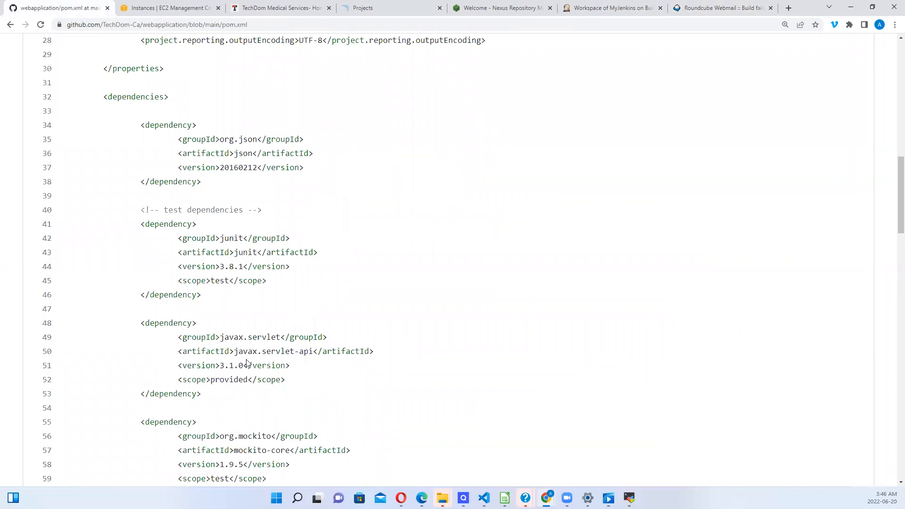
Step: Find javax.servlet-api 3.1.0 declared twice in pom.xml, at lines 48–53 and 87–92
scroll(247, 363, "down", 8)
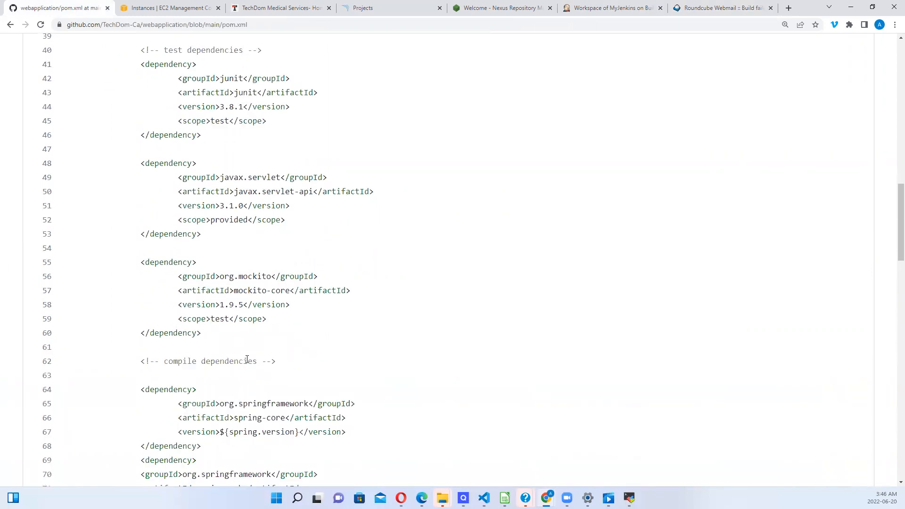
scroll(247, 360, "down", 3)
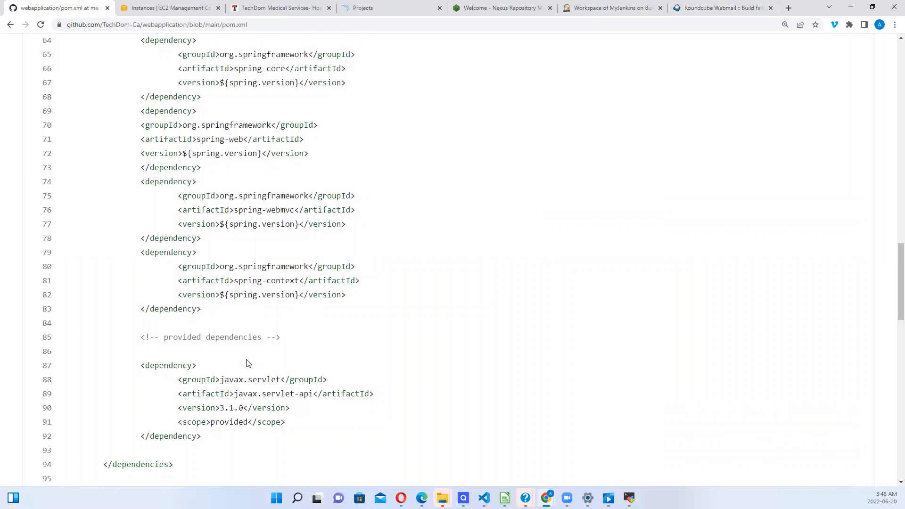
scroll(247, 363, "up", 1)
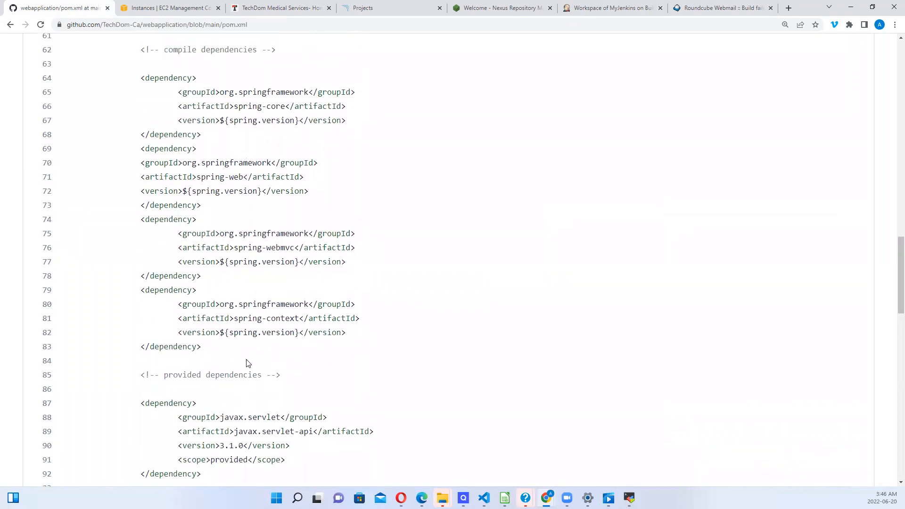
left_click(727, 8)
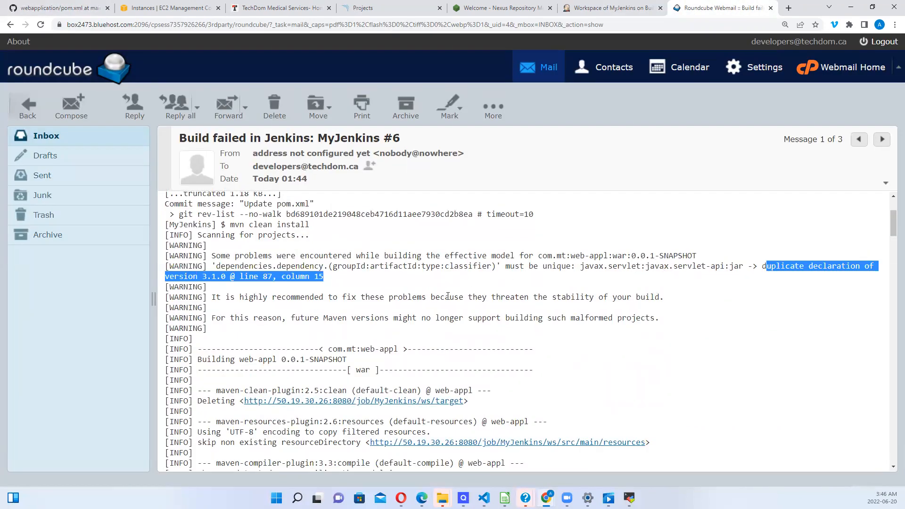
Step: Select the unreachable MyJenkins-snapshot URL (172.31.31.2:8081) in the log's final [ERROR] line
scroll(447, 296, "down", 3)
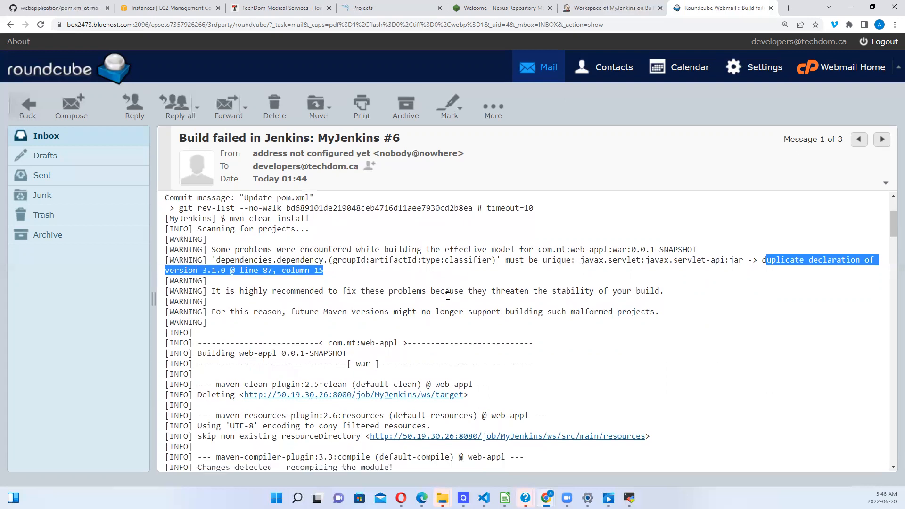
scroll(448, 298, "down", 3)
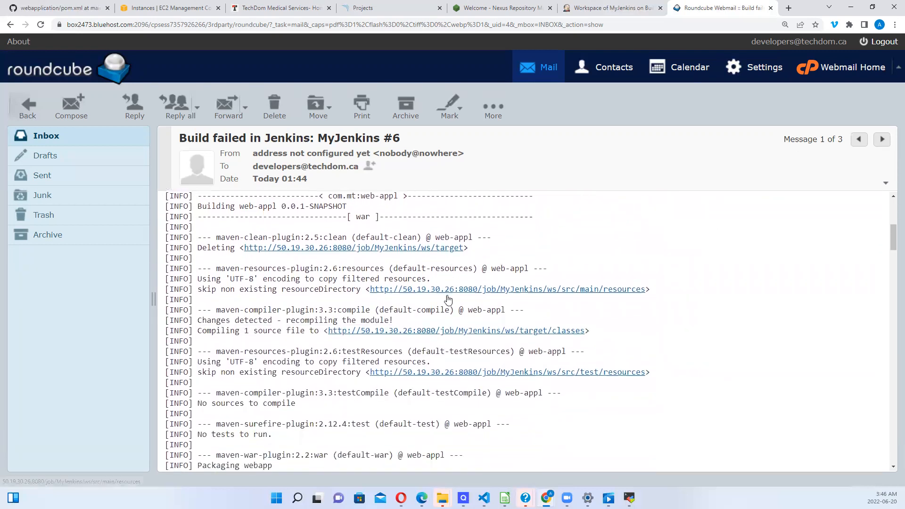
scroll(448, 298, "down", 4)
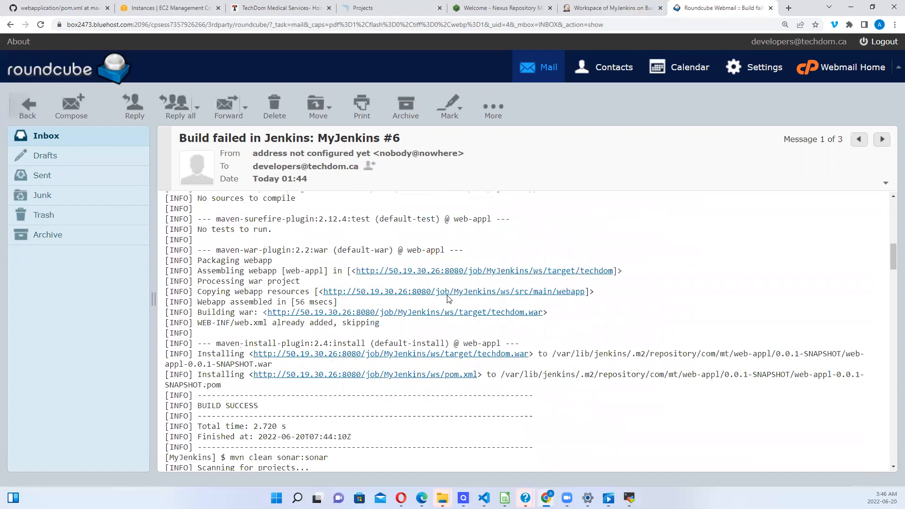
scroll(448, 297, "down", 12)
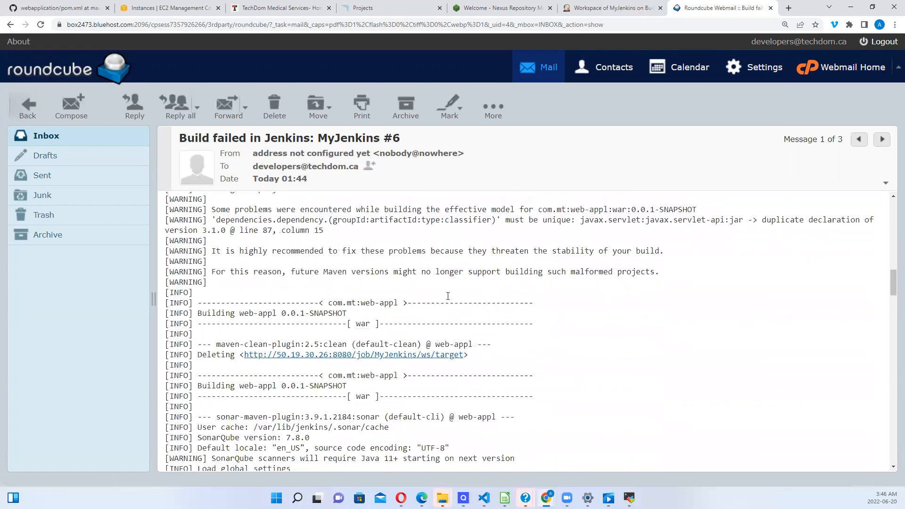
scroll(447, 298, "down", 8)
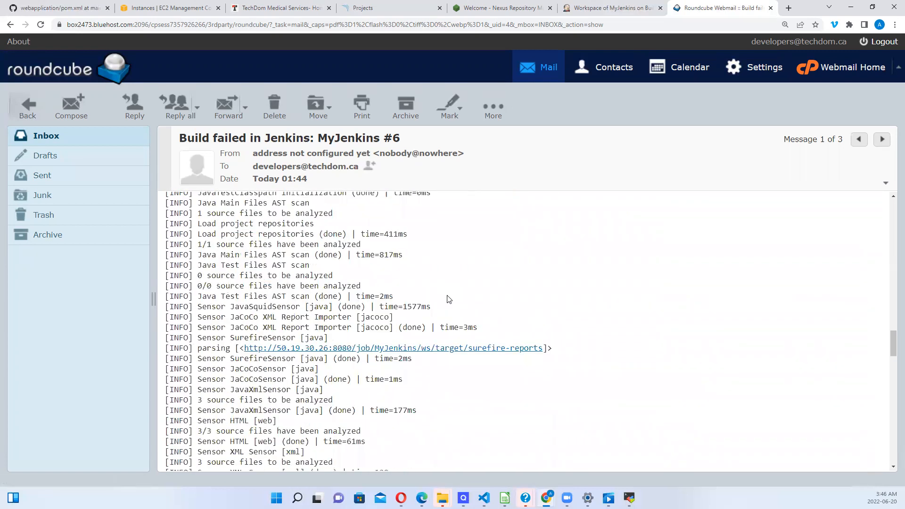
scroll(448, 297, "down", 4)
scroll(448, 296, "down", 6)
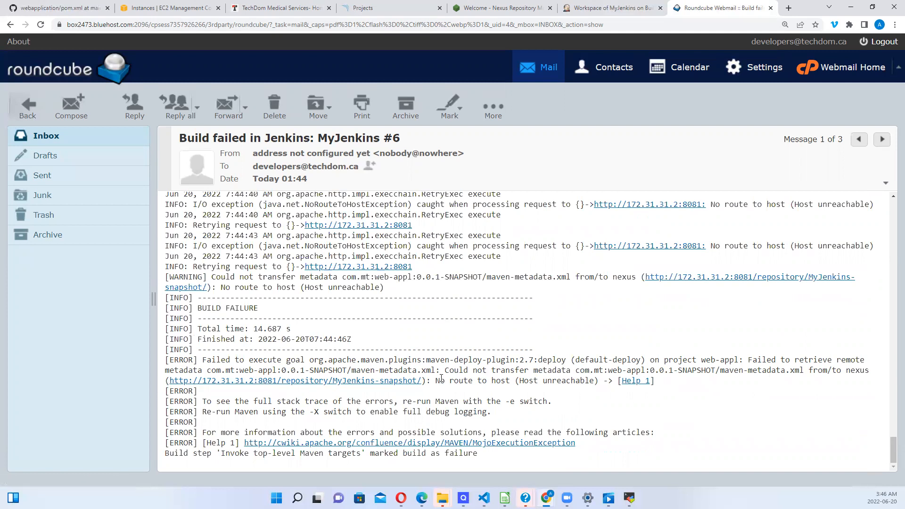
left_click_drag(427, 381, 164, 378)
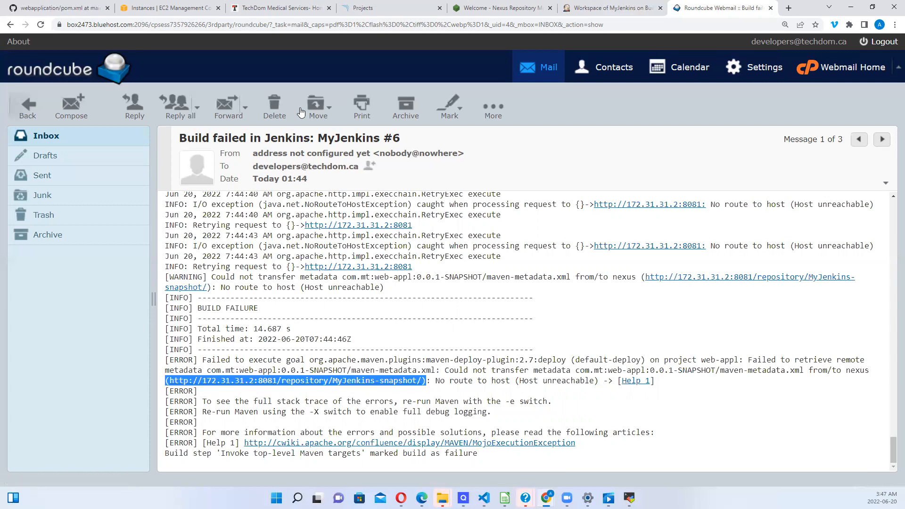
left_click(73, 9)
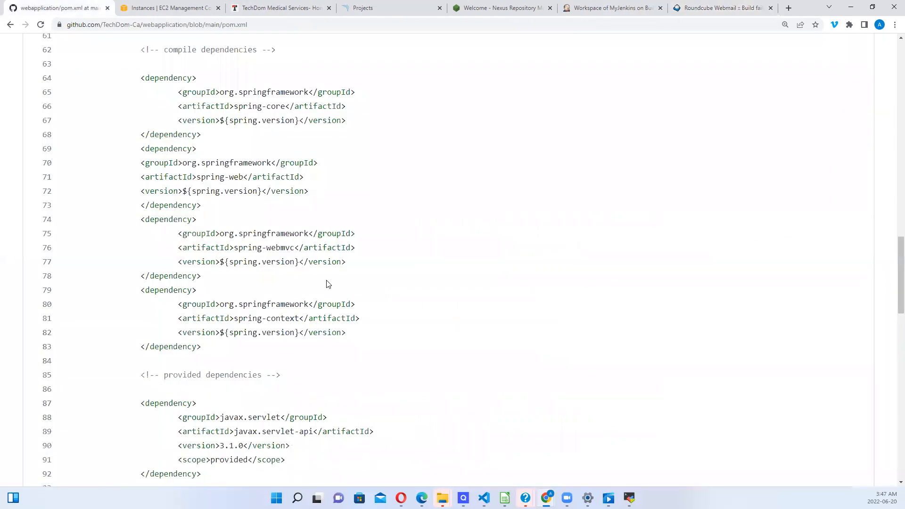
Step: Search pom.xml for the repository settings, then open the file in GitHub's editor
scroll(328, 284, "up", 8)
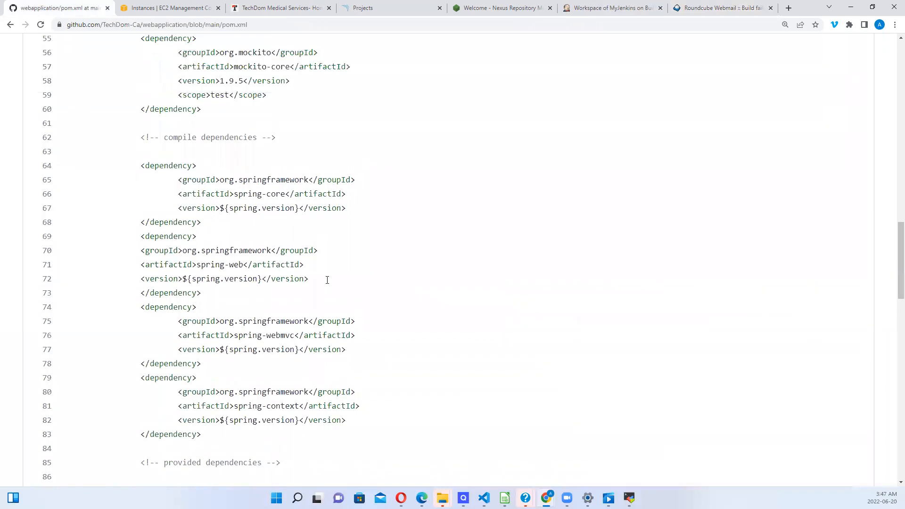
scroll(329, 284, "down", 2)
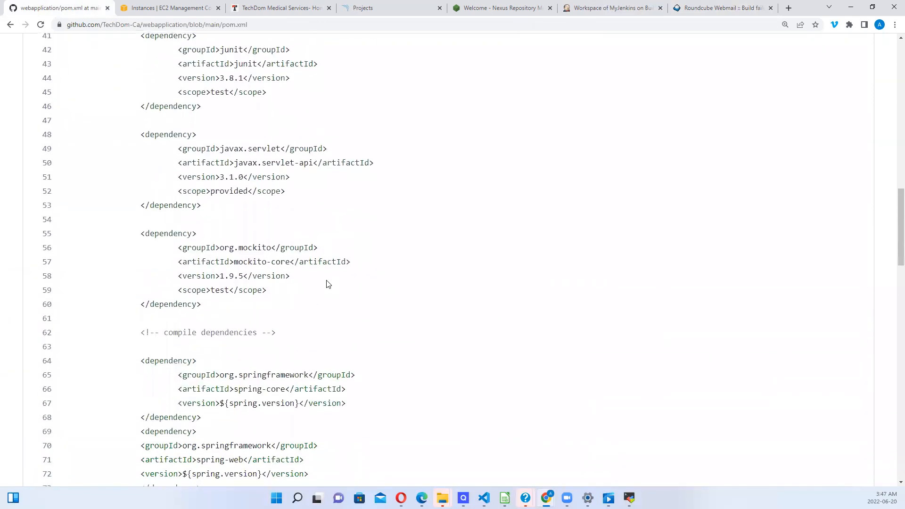
key("ctrl+f")
type("465")
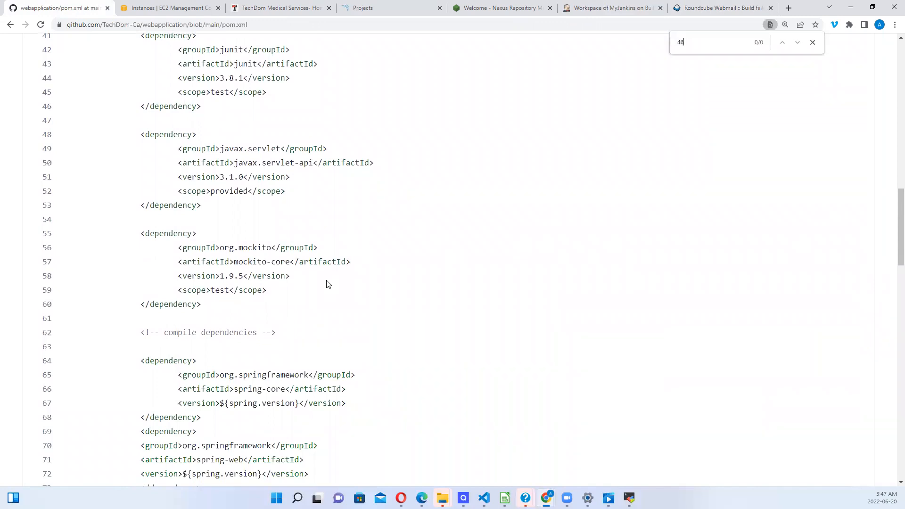
key("BackSpace")
scroll(891, 272, "down", 4)
scroll(891, 272, "down", 11)
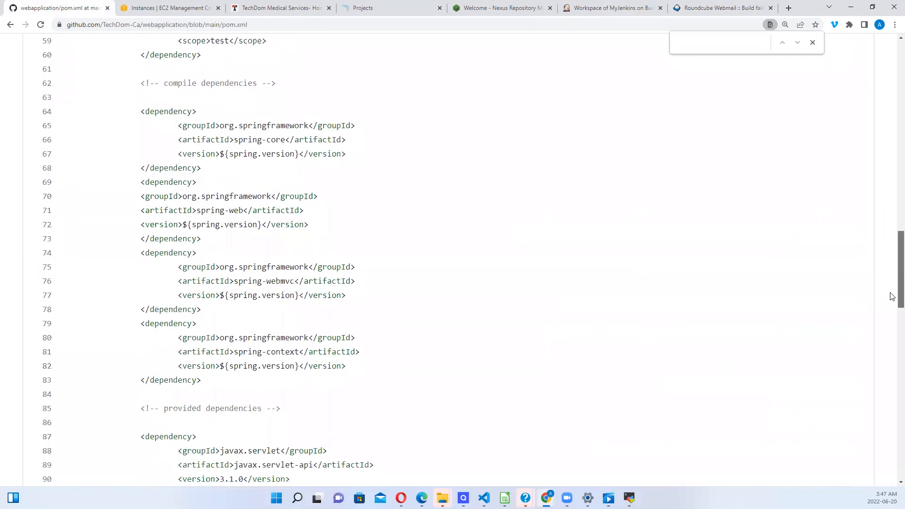
scroll(892, 353, "down", 6)
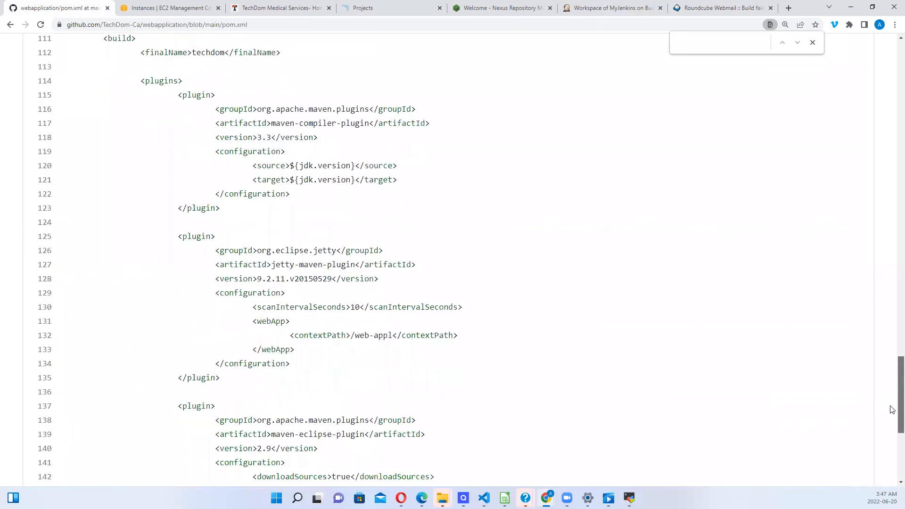
scroll(891, 408, "up", 20)
scroll(849, 111, "up", 3)
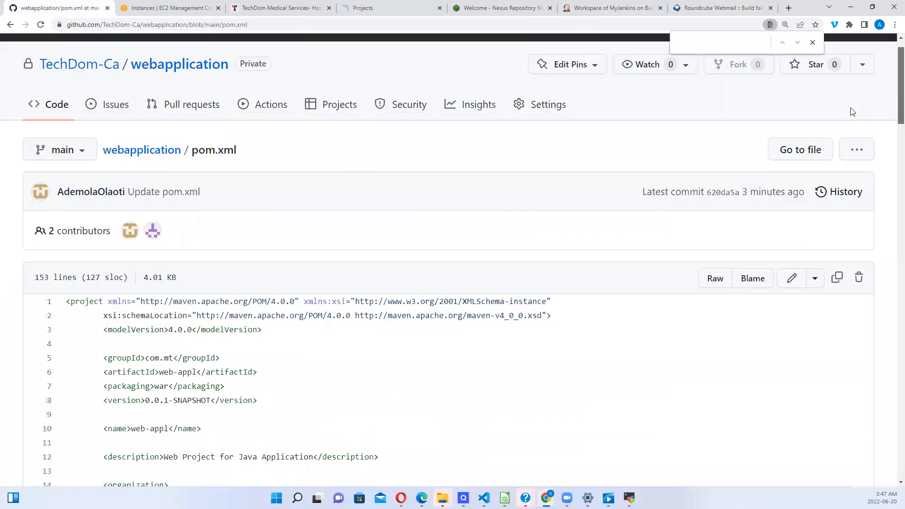
scroll(846, 118, "down", 2)
left_click(796, 151)
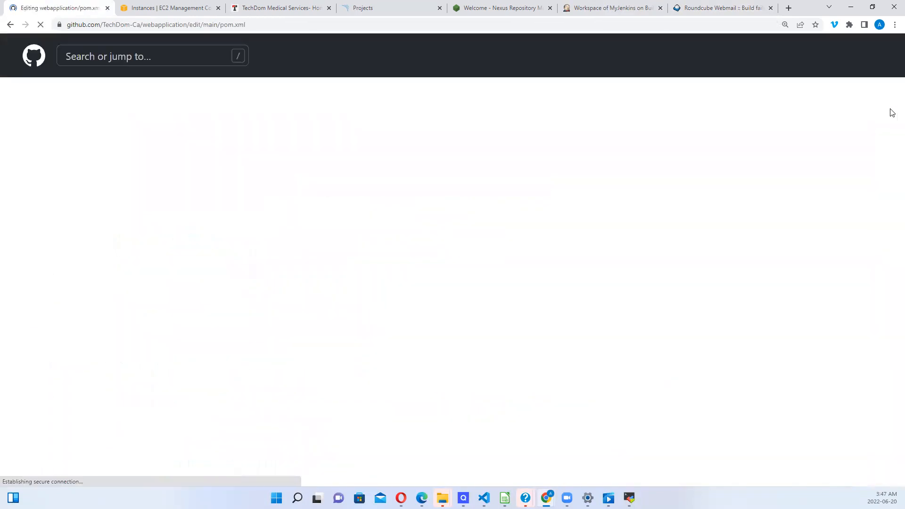
Step: Restore the line 106 snapshot IP to 172.31.31.23:8081 and commit pom.xml
scroll(892, 112, "down", 12)
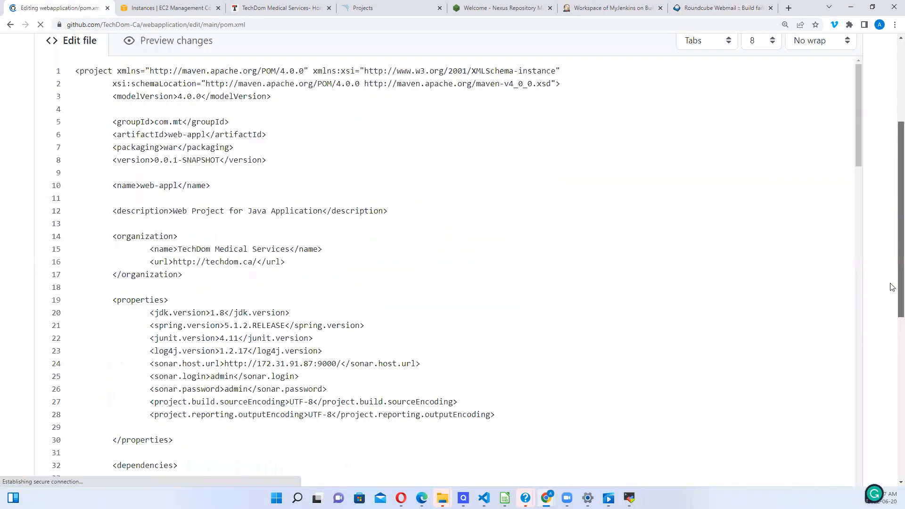
scroll(882, 302, "up", 6)
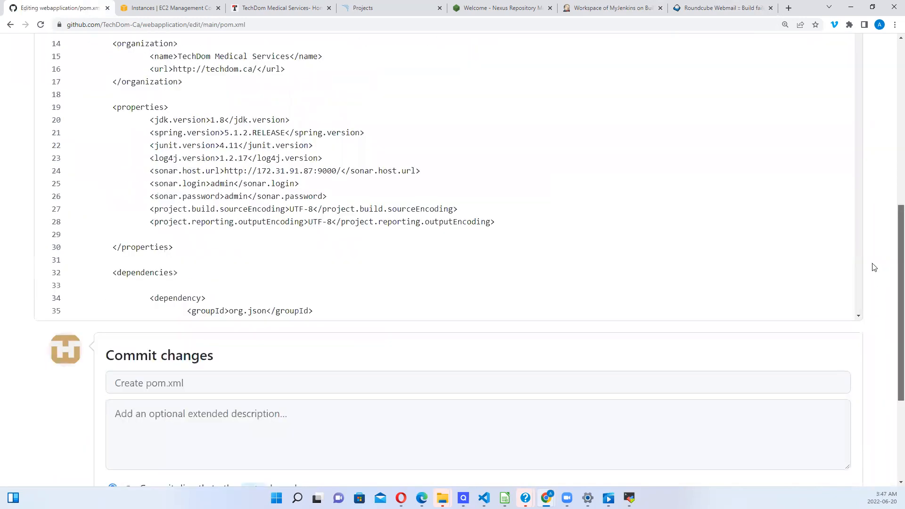
scroll(869, 228, "down", 2)
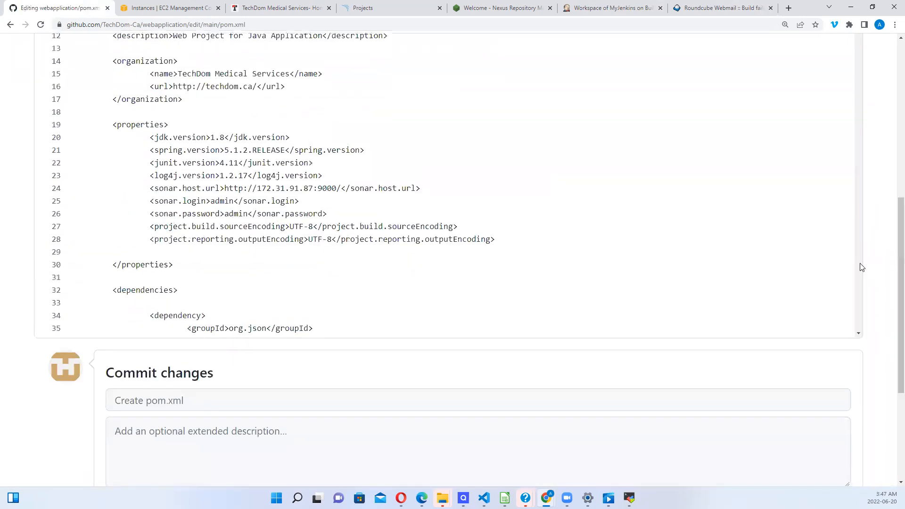
scroll(861, 262, "down", 6)
scroll(860, 262, "down", 10)
left_click_drag(859, 262, 842, 152)
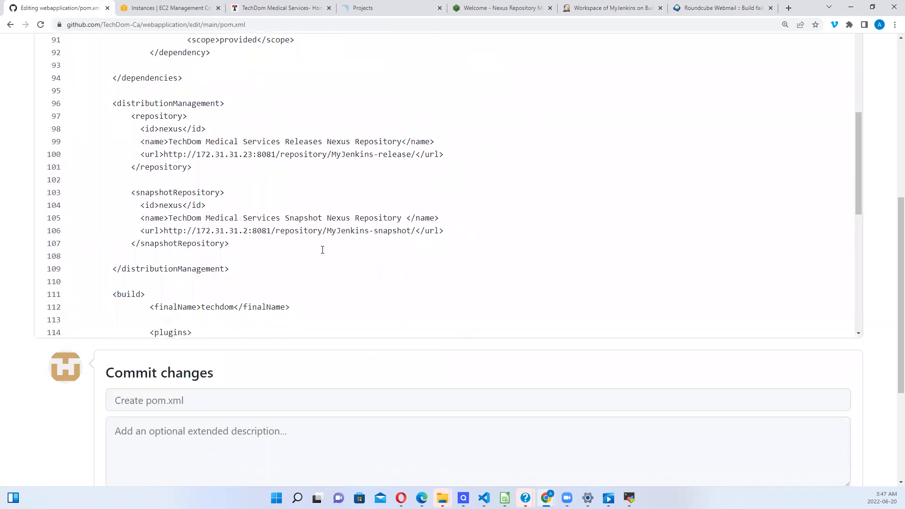
left_click(248, 231)
type("3")
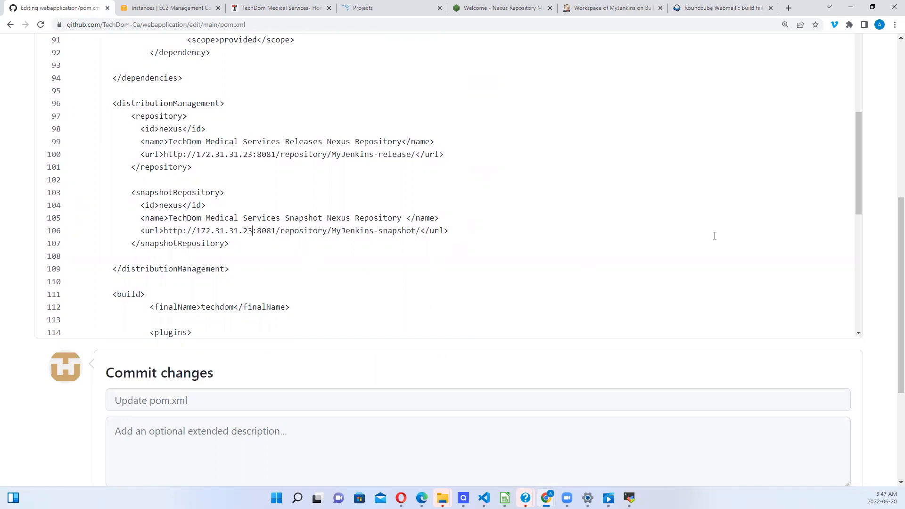
left_click_drag(899, 230, 899, 304)
left_click(163, 402)
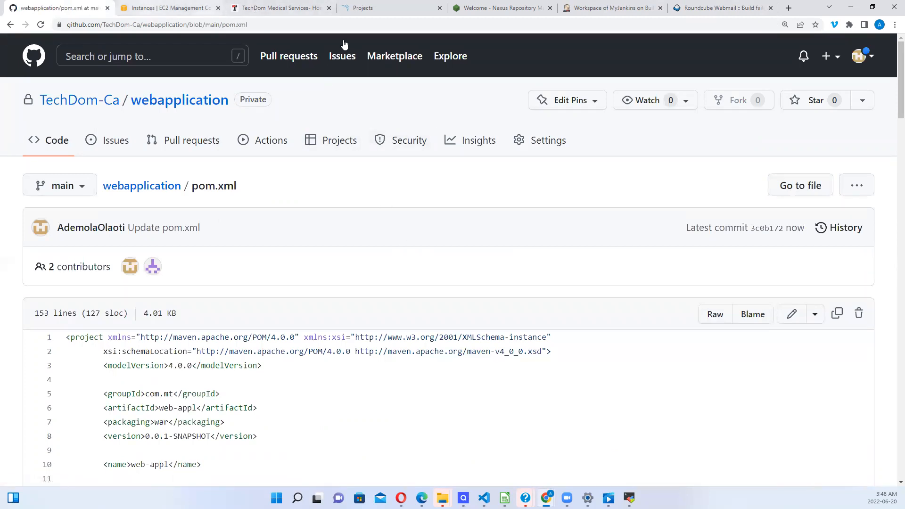
Step: Refresh the Roundcube inbox, then bring up the MyJenkins workspace in Jenkins
left_click(712, 8)
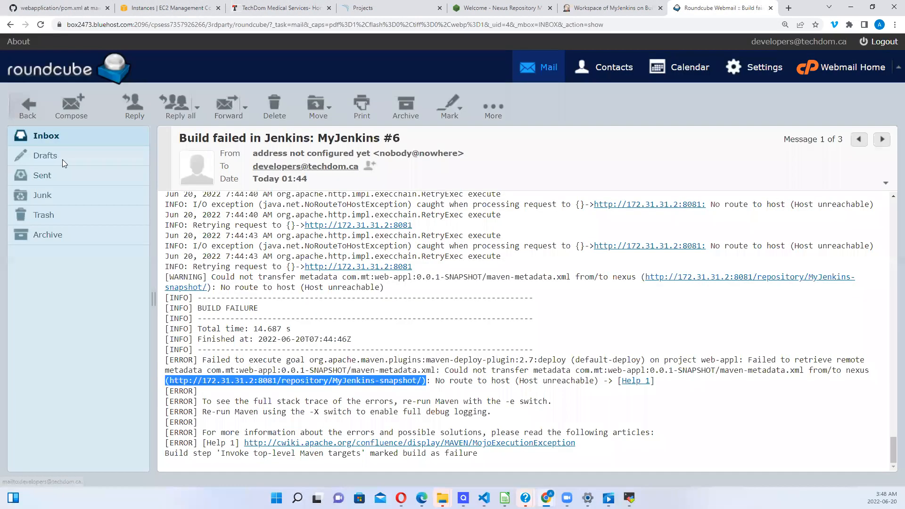
left_click(47, 138)
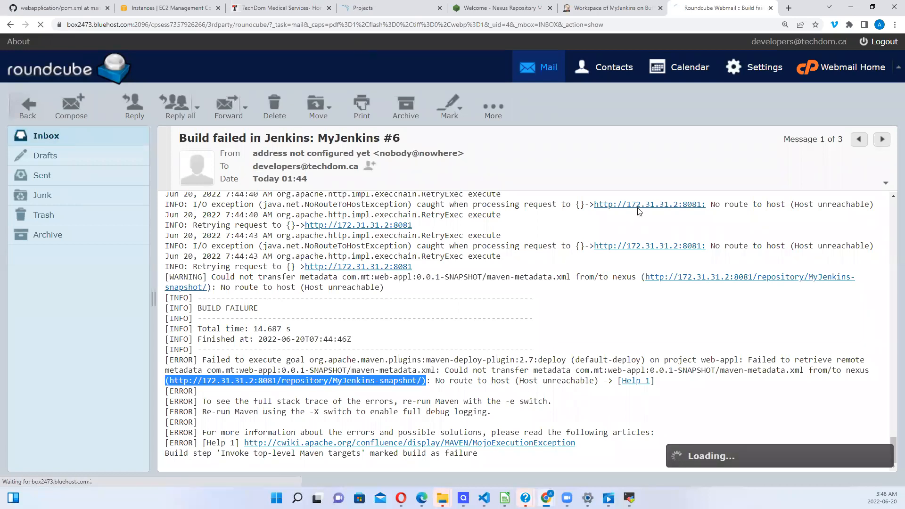
left_click(621, 6)
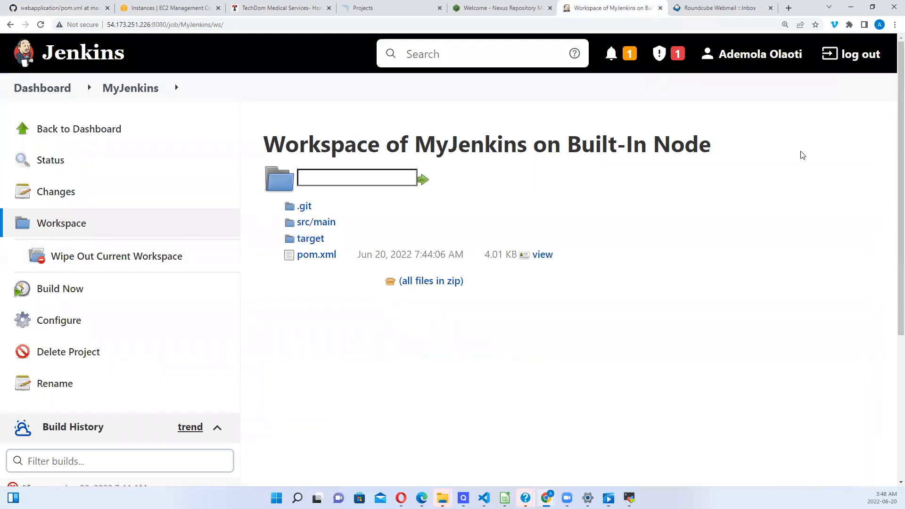
Step: Start a fresh build (#7) of the MyJenkins job with Build Now
left_click_drag(893, 132, 819, 162)
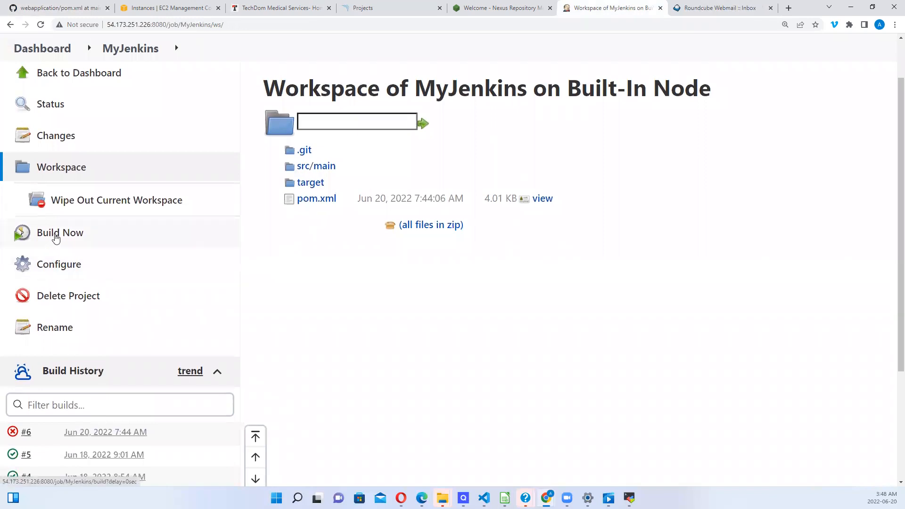
left_click(56, 237)
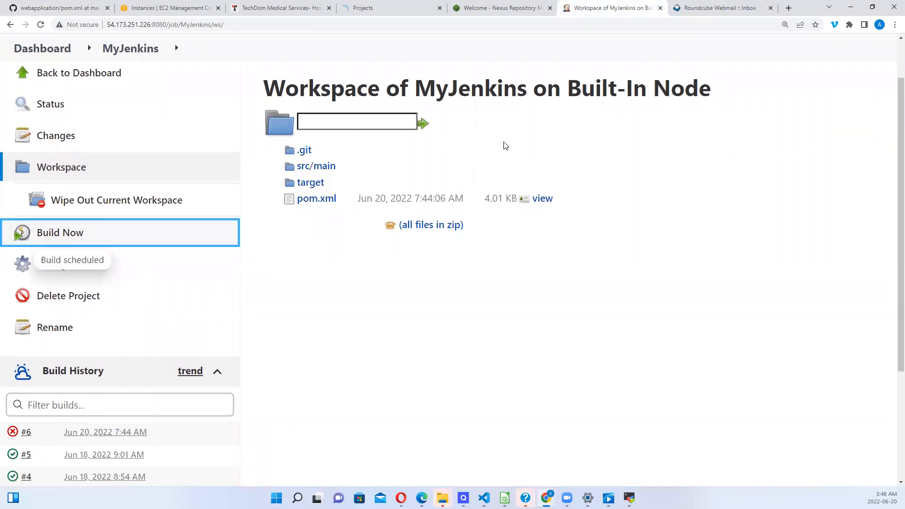